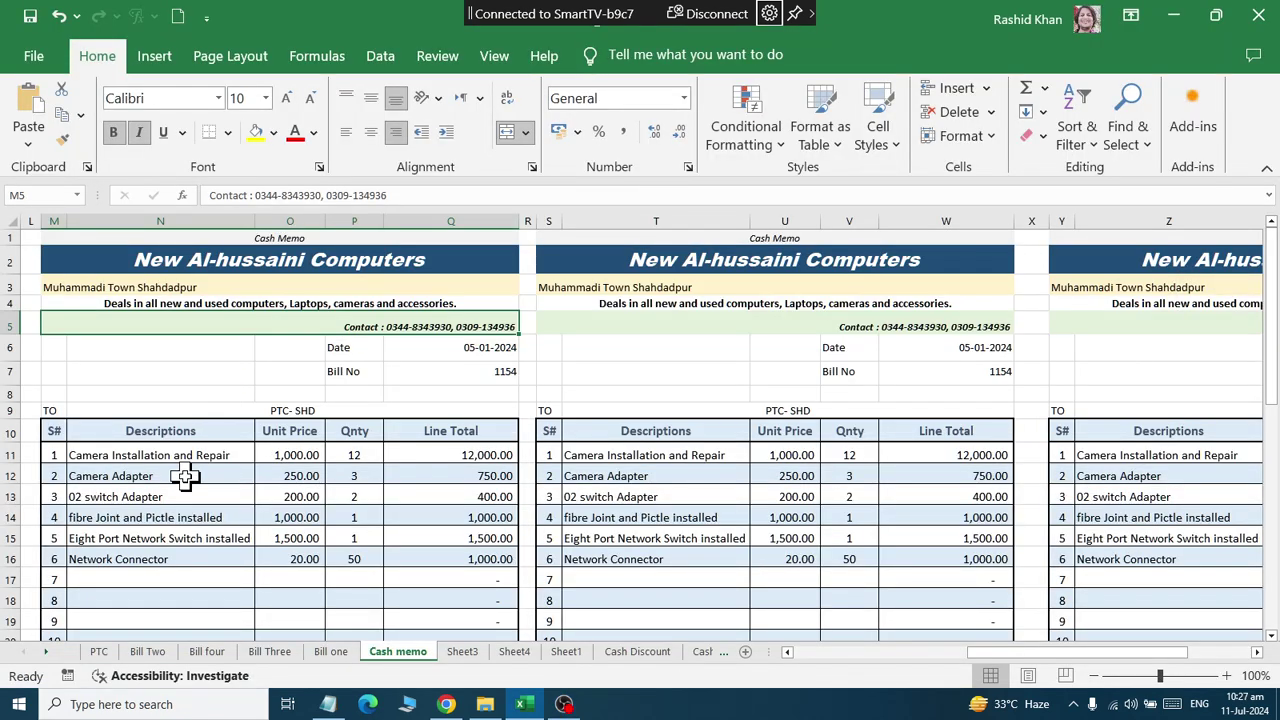
Clear the old line totals and summary amounts in Q11:Q25 of the left cash memo
{"action": "scroll", "coordinate": [185, 475], "scroll_direction": "up", "scroll_amount": 1}
{"action": "left_click_drag", "start_coordinate": [575, 477], "coordinate": [503, 710]}
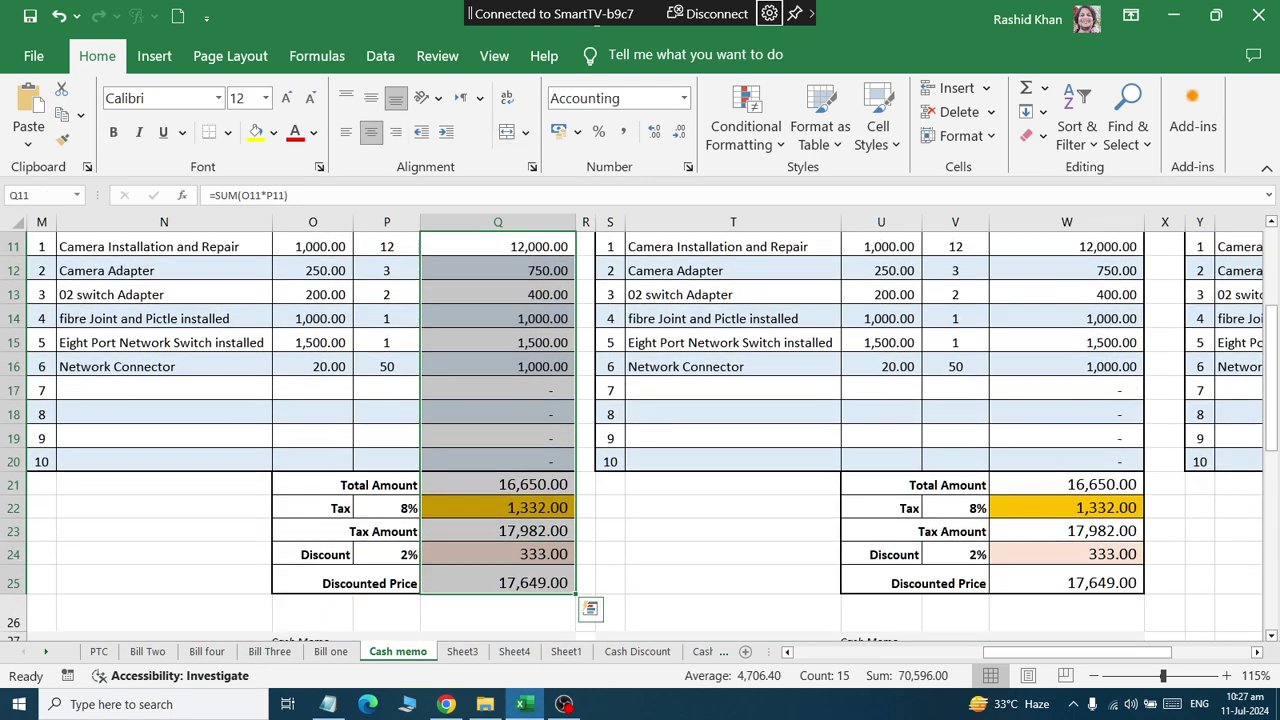
{"action": "left_click_drag", "start_coordinate": [503, 710], "coordinate": [495, 605]}
{"action": "key", "text": "Delete"}
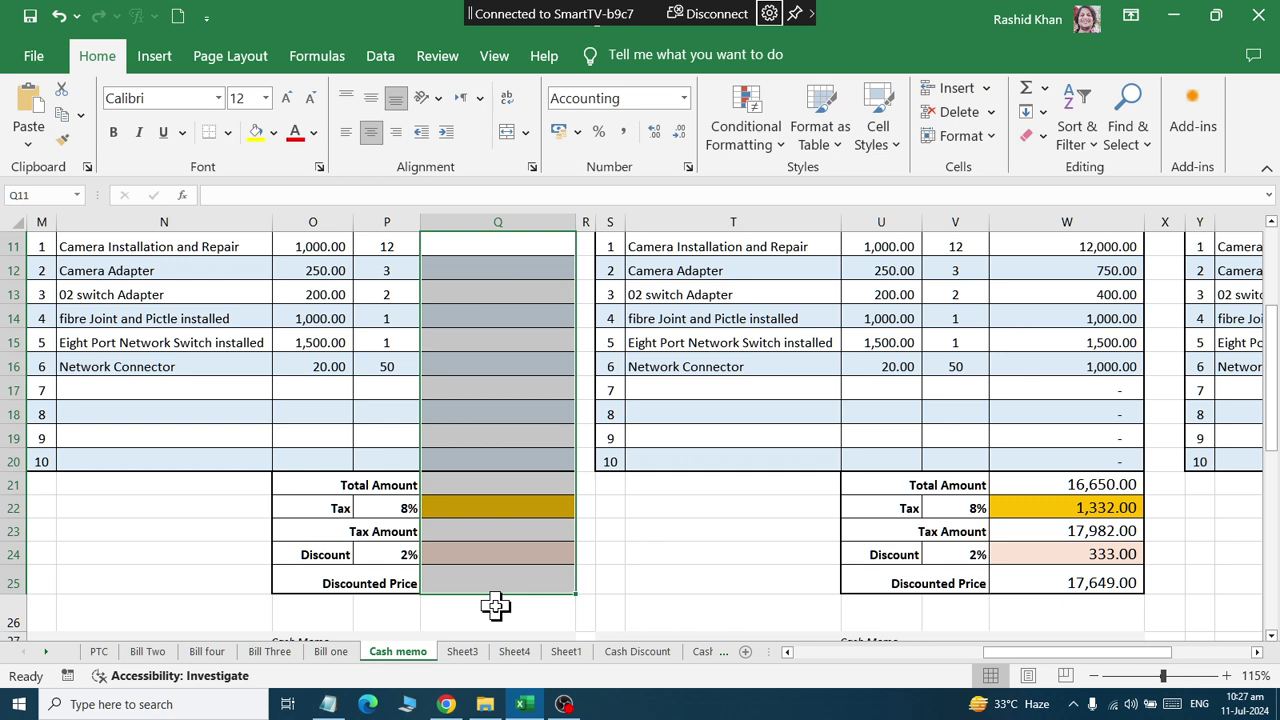
Return to the top of the bill and select the first Line Total cell
{"action": "scroll", "coordinate": [351, 304], "scroll_direction": "up", "scroll_amount": 1, "text": "ctrl"}
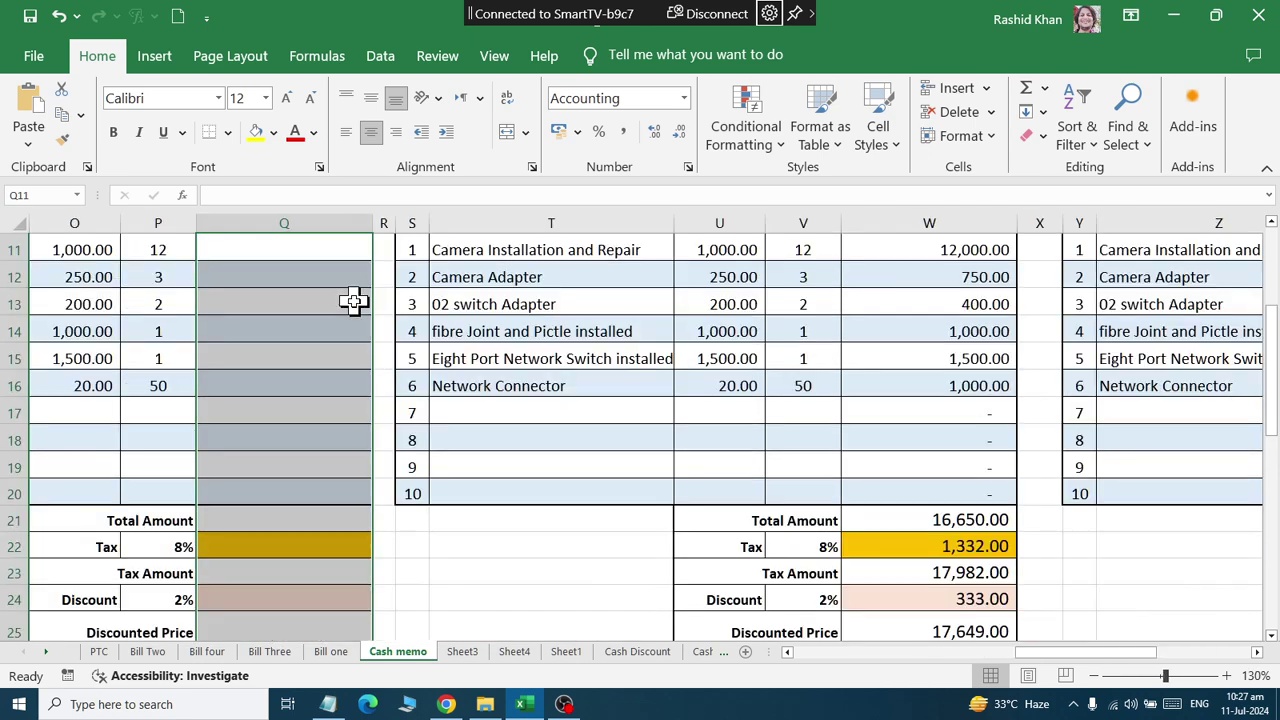
{"action": "scroll", "coordinate": [340, 315], "scroll_direction": "up", "scroll_amount": 1, "text": "ctrl"}
{"action": "left_click_drag", "start_coordinate": [129, 372], "coordinate": [55, 412]}
{"action": "scroll", "coordinate": [468, 348], "scroll_direction": "up", "scroll_amount": 1}
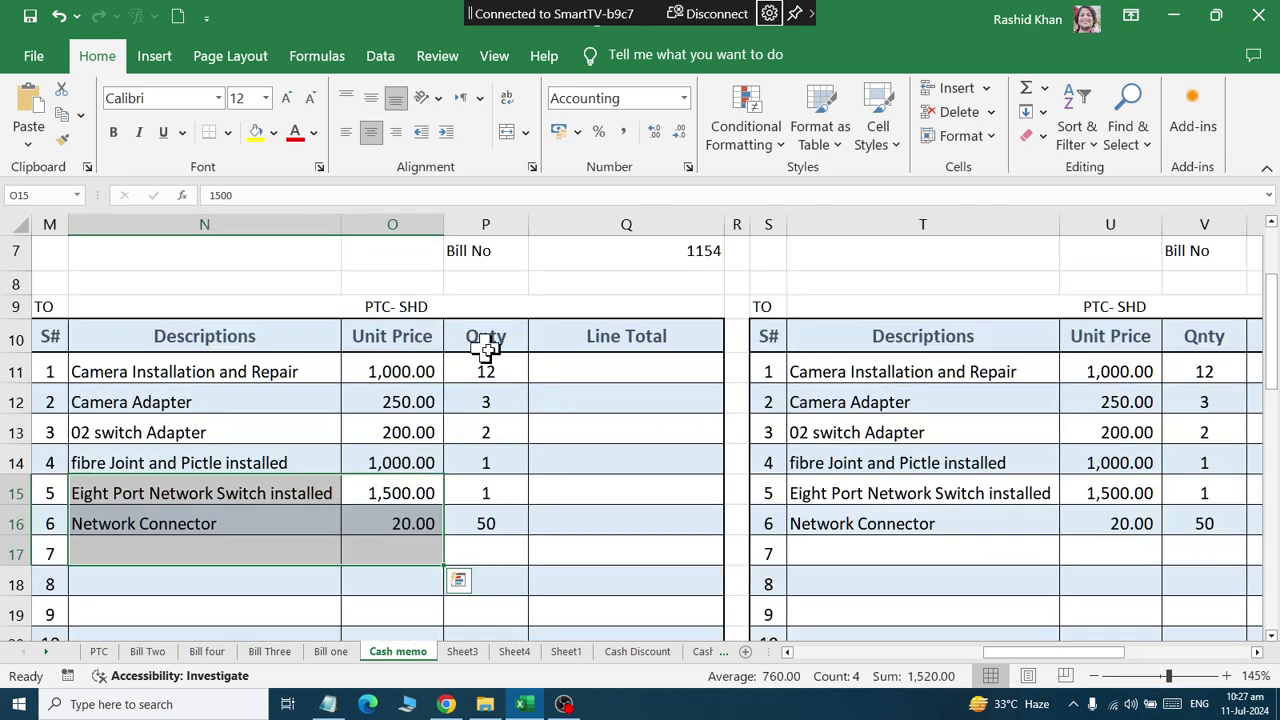
{"action": "left_click", "coordinate": [600, 381]}
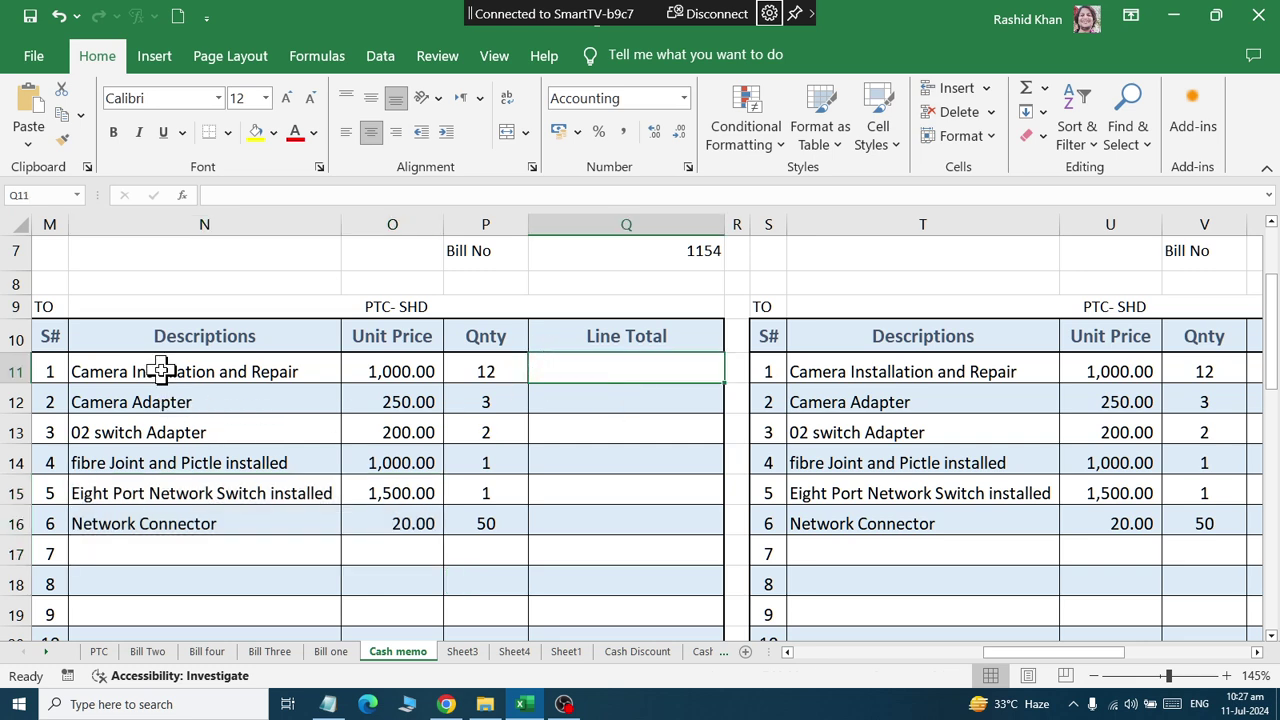
{"action": "scroll", "coordinate": [187, 374], "scroll_direction": "up", "scroll_amount": 1}
{"action": "scroll", "coordinate": [187, 374], "scroll_direction": "up", "scroll_amount": 1}
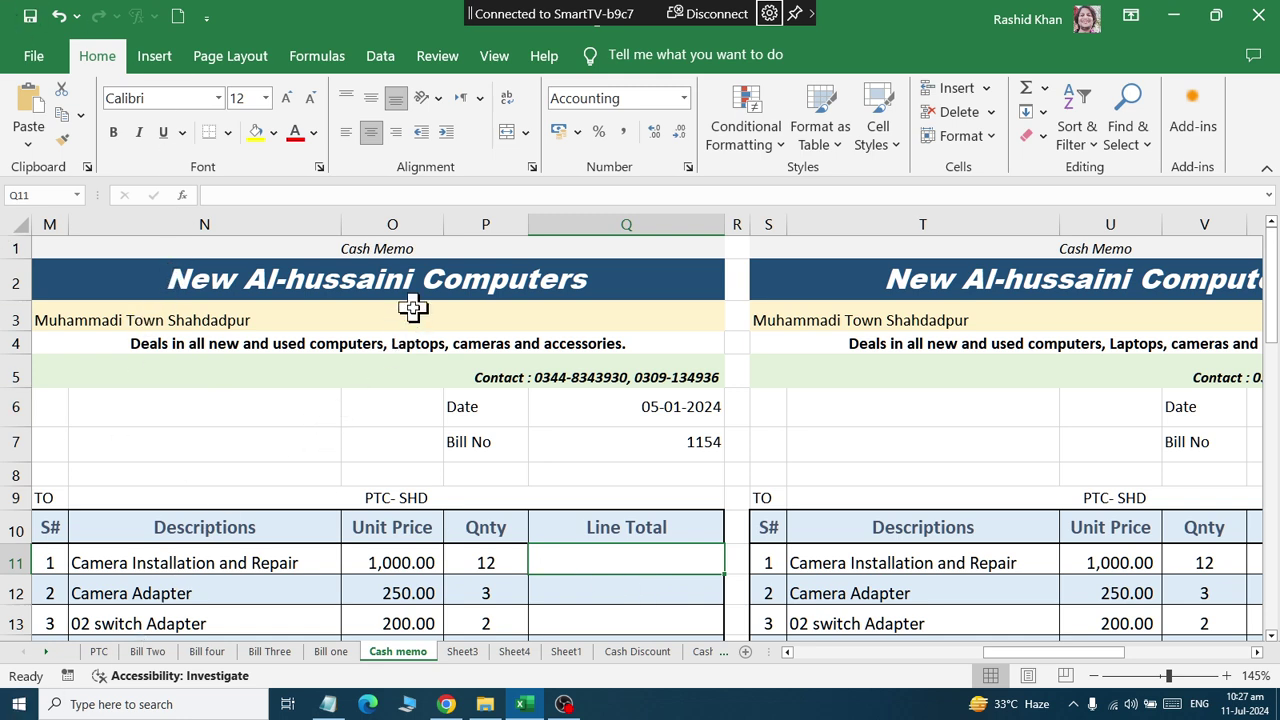
{"action": "scroll", "coordinate": [413, 308], "scroll_direction": "down", "scroll_amount": 2}
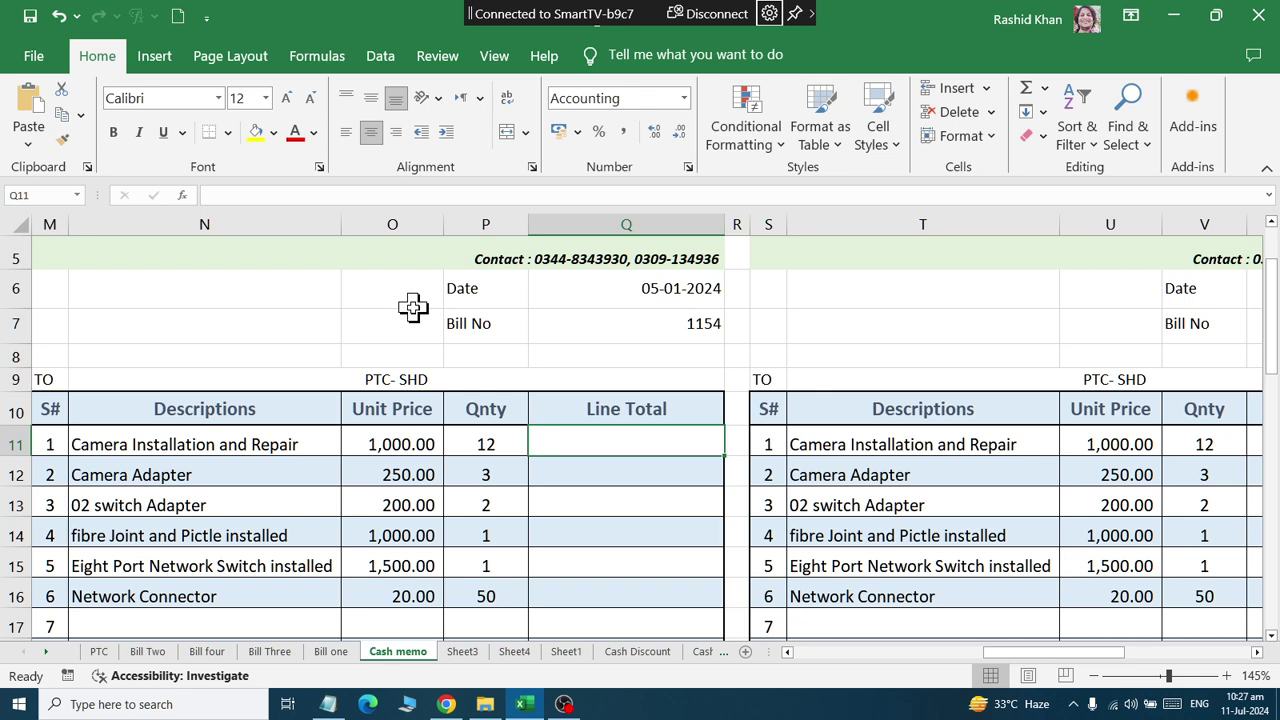
{"action": "scroll", "coordinate": [413, 308], "scroll_direction": "down", "scroll_amount": 2}
{"action": "left_click_drag", "start_coordinate": [197, 318], "coordinate": [200, 560]}
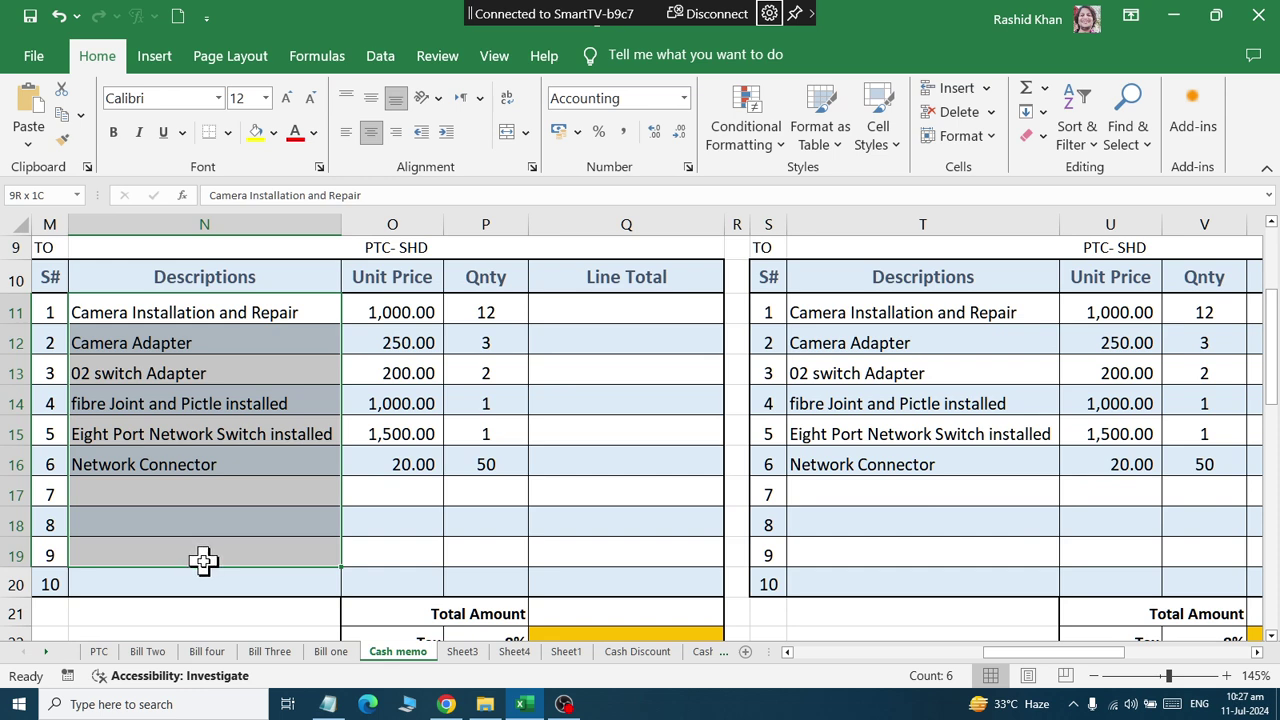
{"action": "left_click_drag", "start_coordinate": [386, 308], "coordinate": [383, 507]}
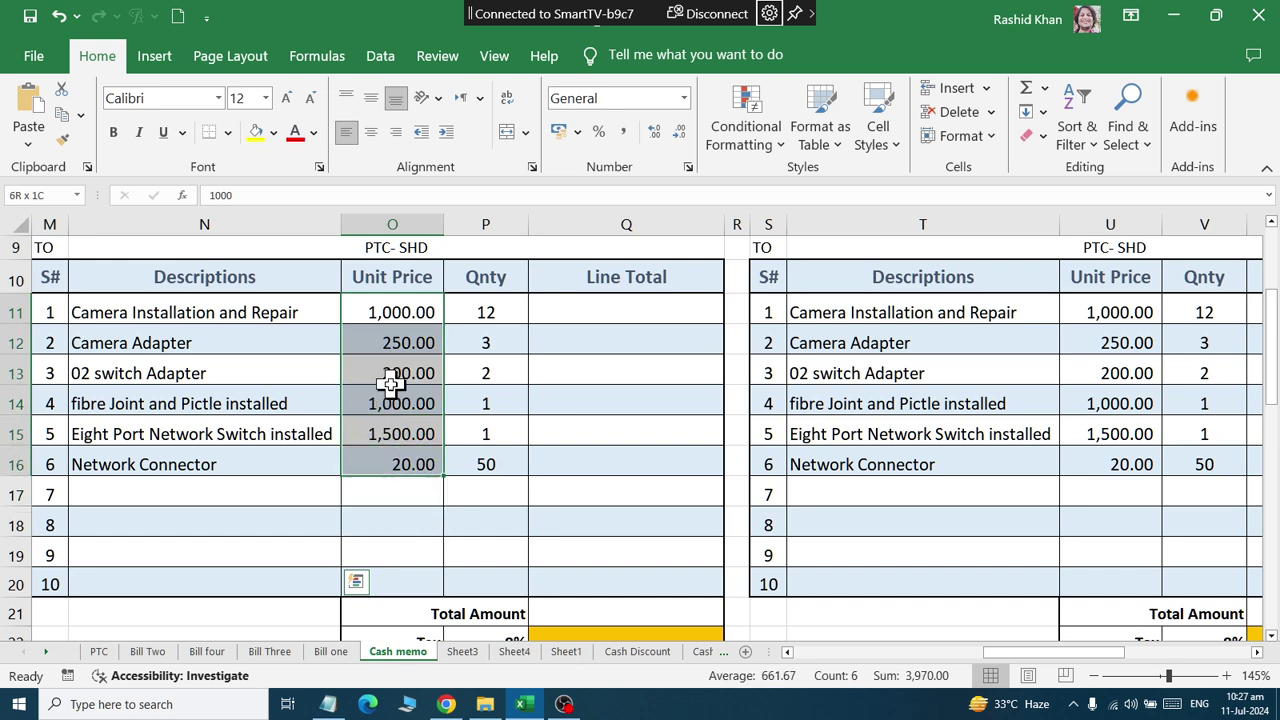
{"action": "left_click_drag", "start_coordinate": [385, 508], "coordinate": [390, 312]}
{"action": "left_click", "coordinate": [457, 310]}
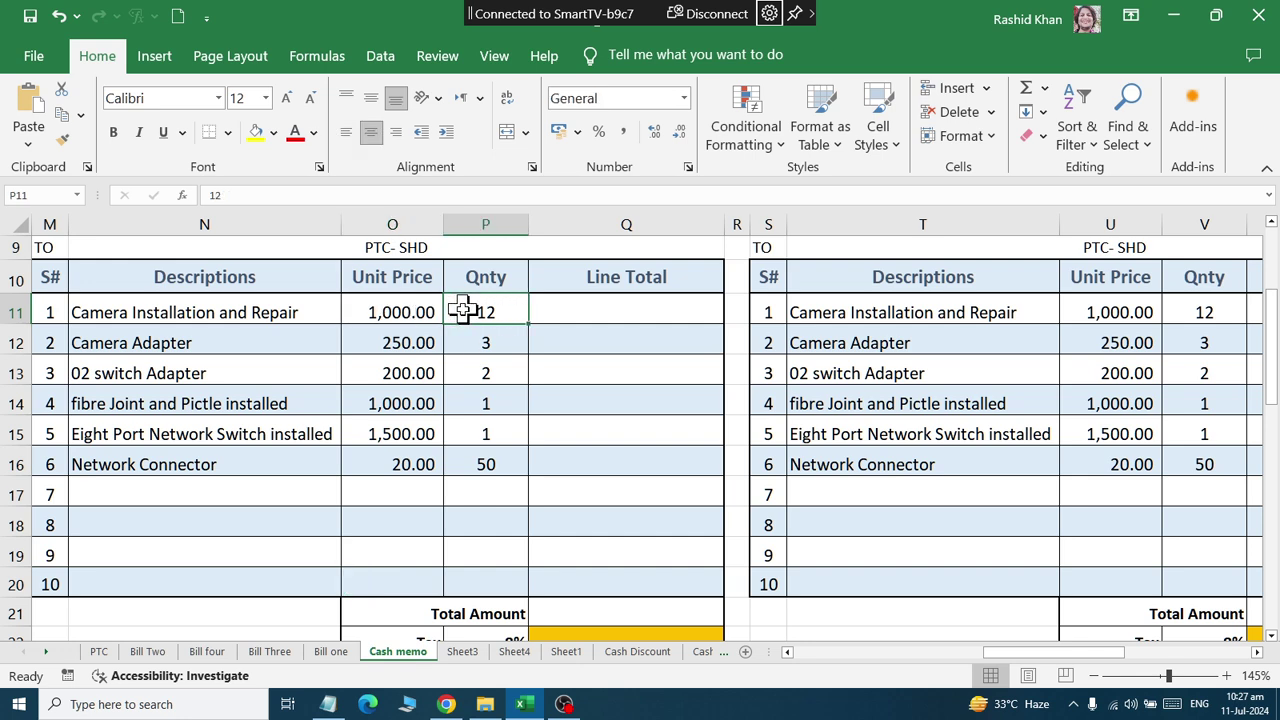
{"action": "left_click", "coordinate": [400, 318]}
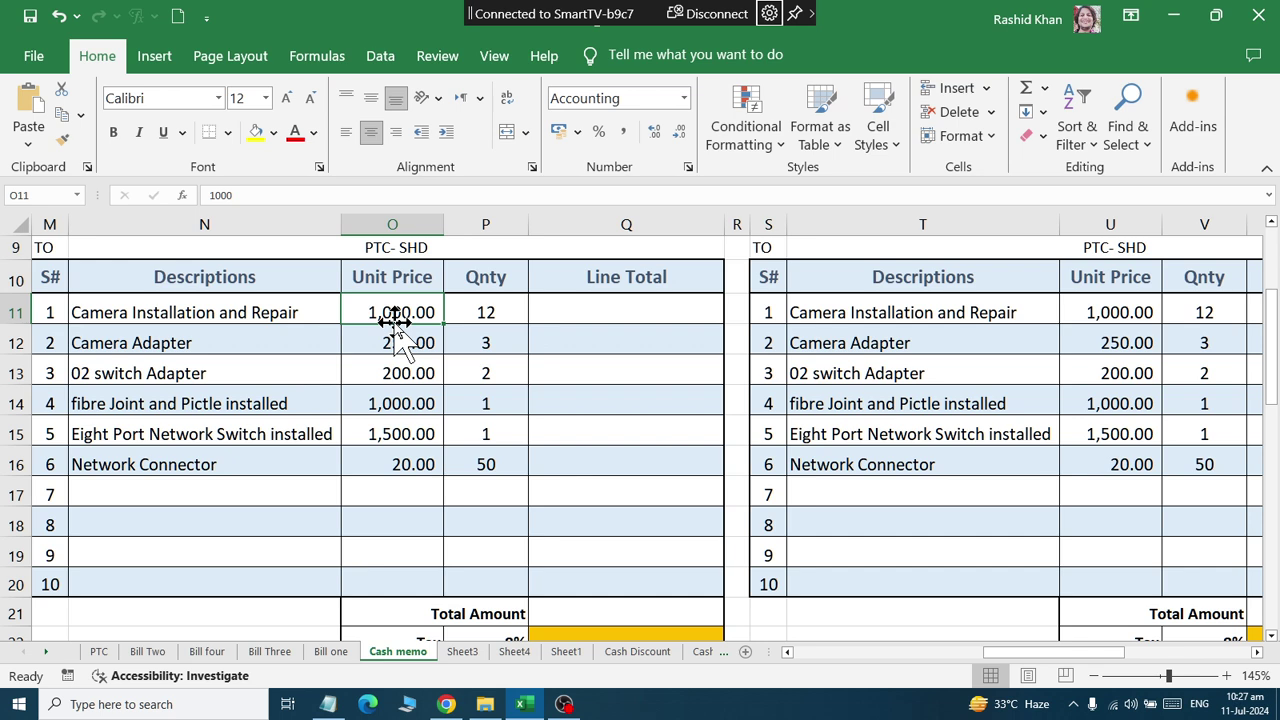
{"action": "left_click", "coordinate": [484, 310]}
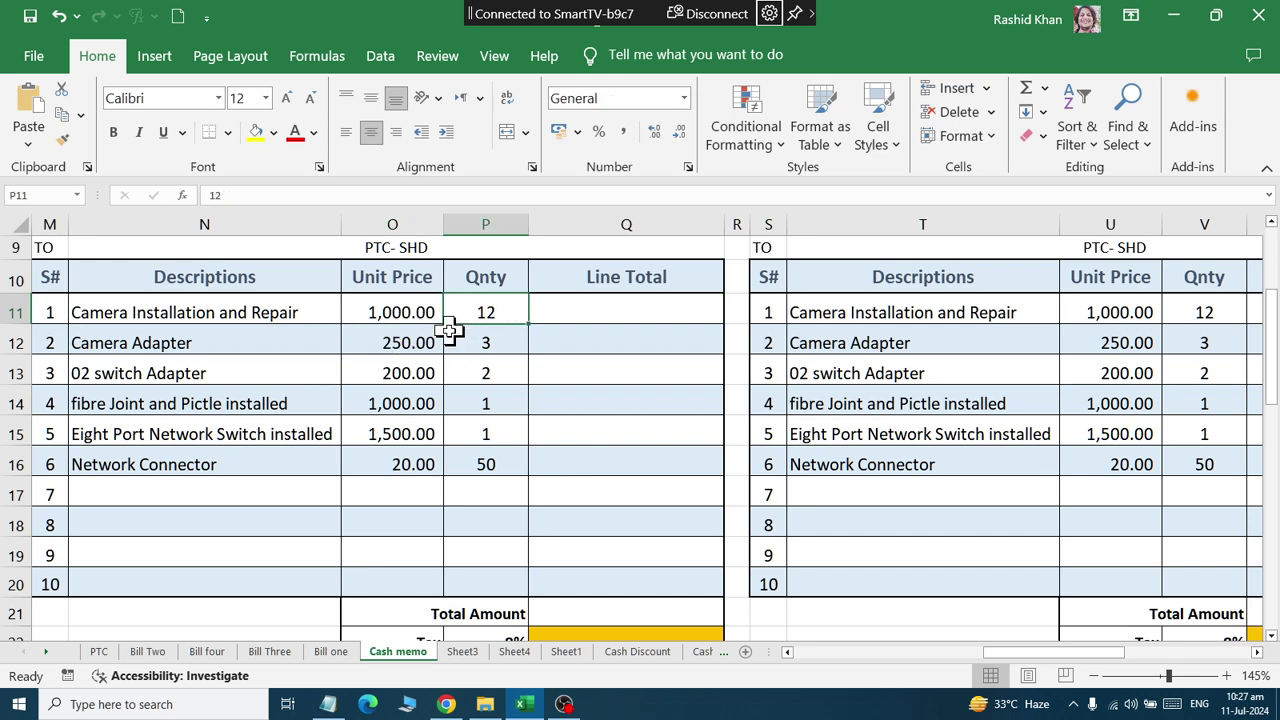
{"action": "left_click", "coordinate": [387, 312]}
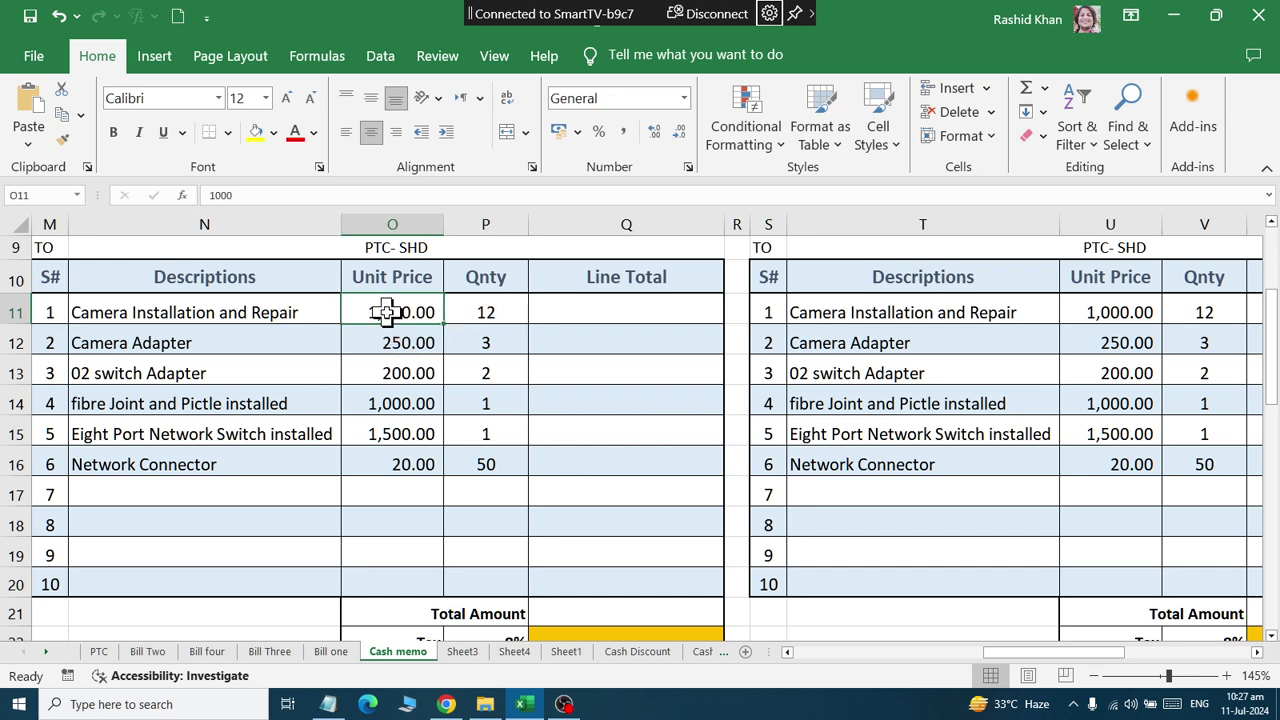
{"action": "left_click", "coordinate": [477, 312]}
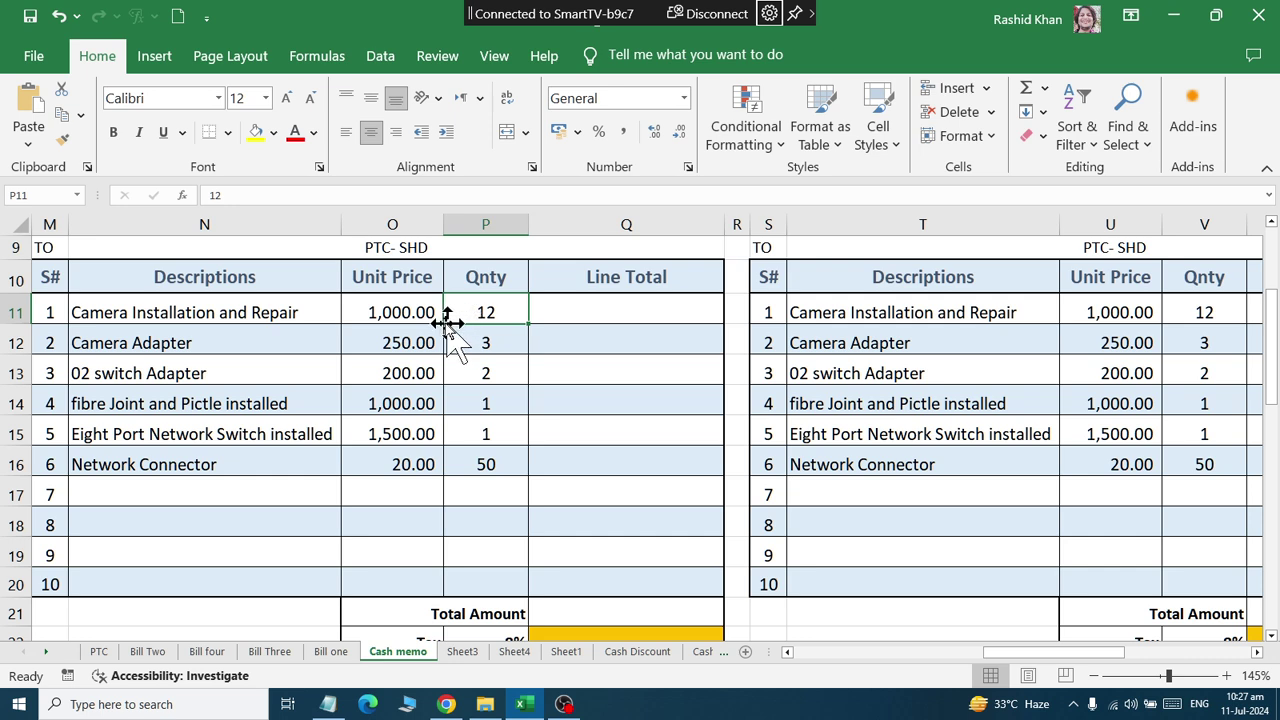
{"action": "left_click", "coordinate": [390, 318]}
{"action": "left_click", "coordinate": [482, 321]}
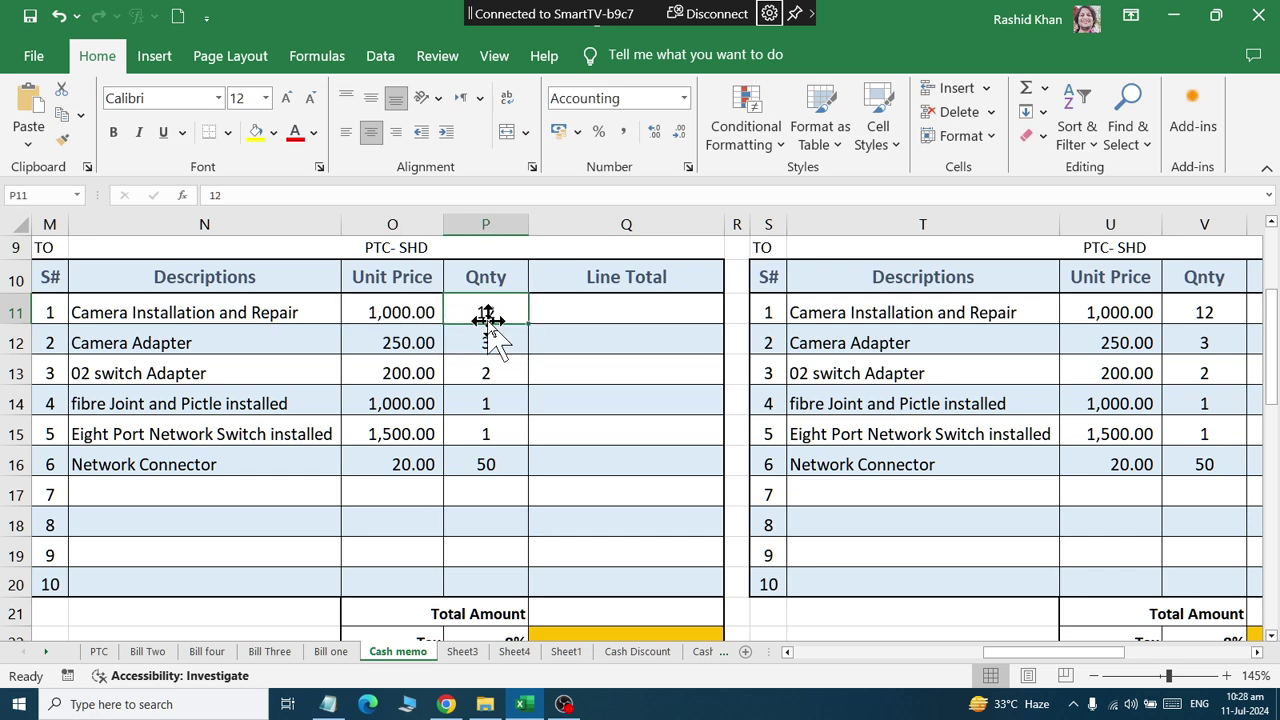
Enter =SUM(O11*P11) in Q11 so the first line total is unit price times quantity
{"action": "left_click", "coordinate": [570, 314]}
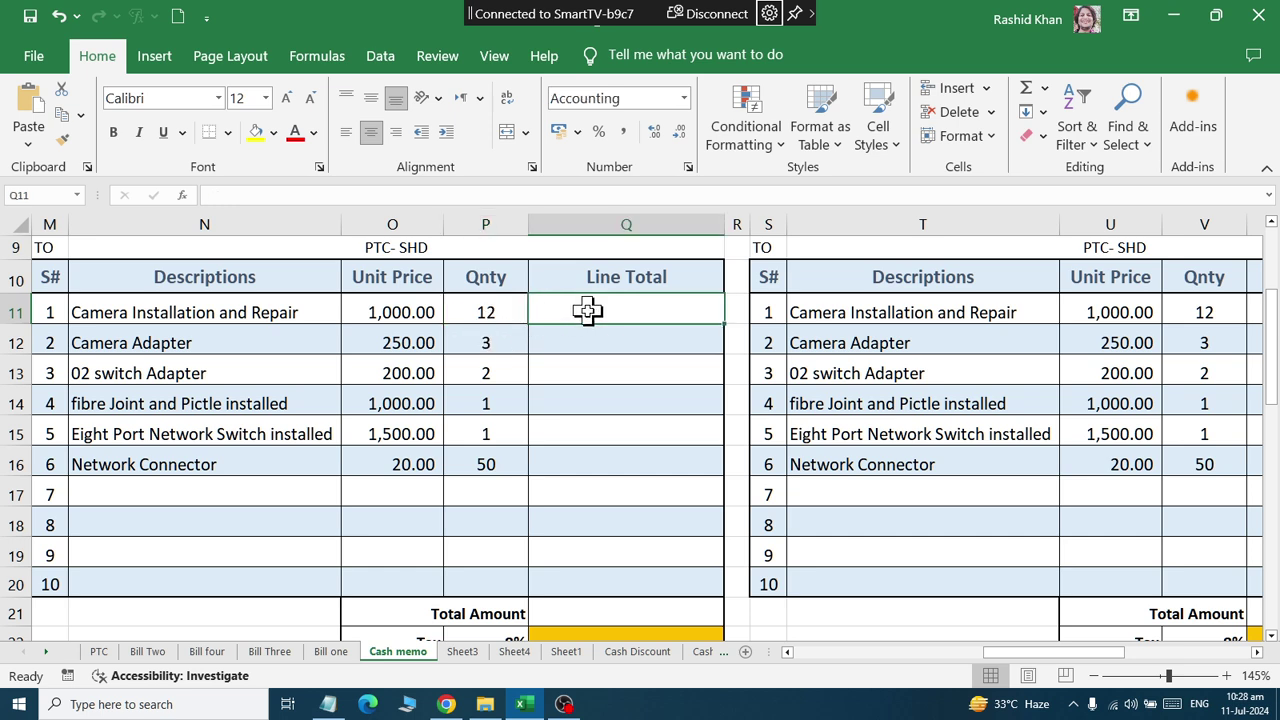
{"action": "left_click", "coordinate": [1030, 95]}
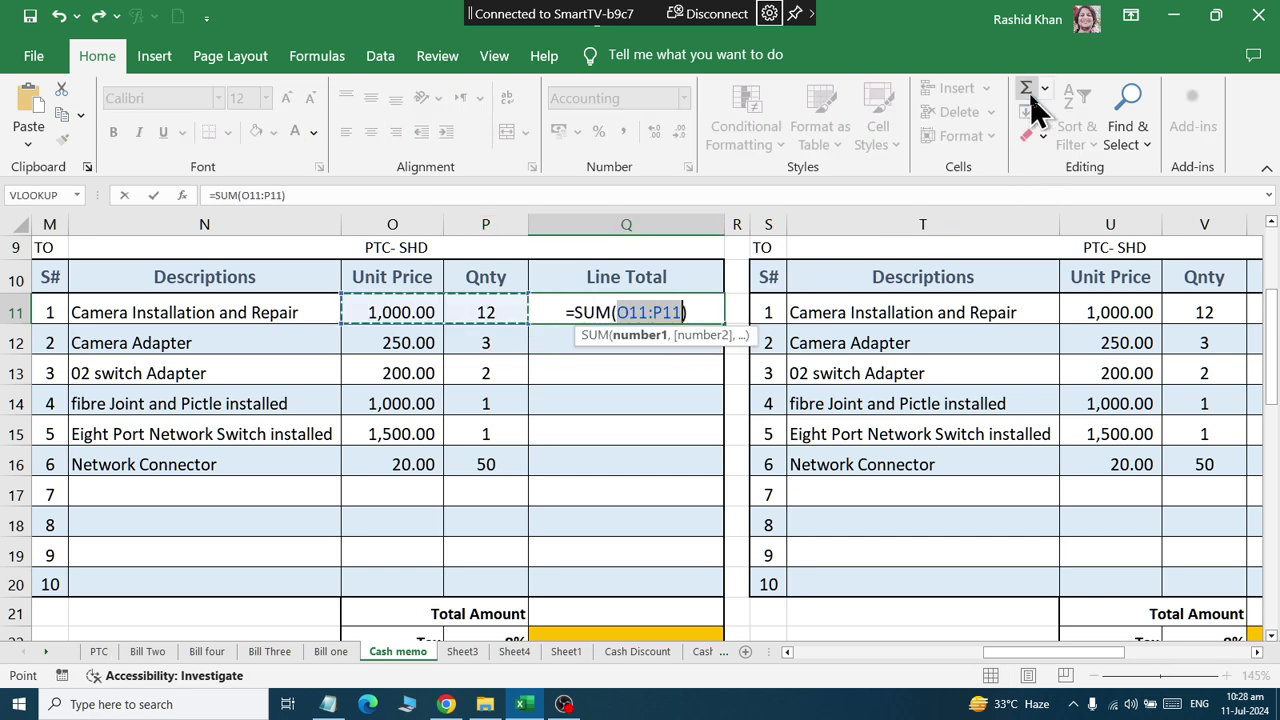
{"action": "left_click", "coordinate": [380, 313]}
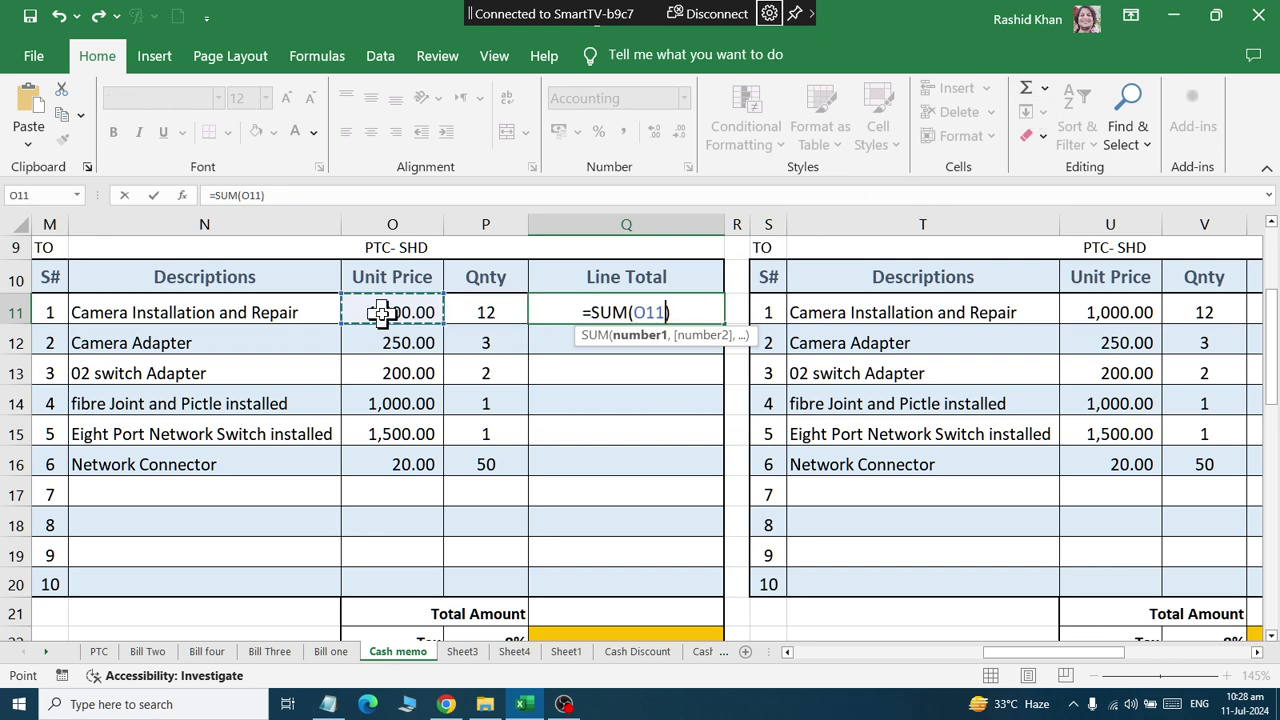
{"action": "type", "text": "*"}
{"action": "left_click", "coordinate": [495, 313]}
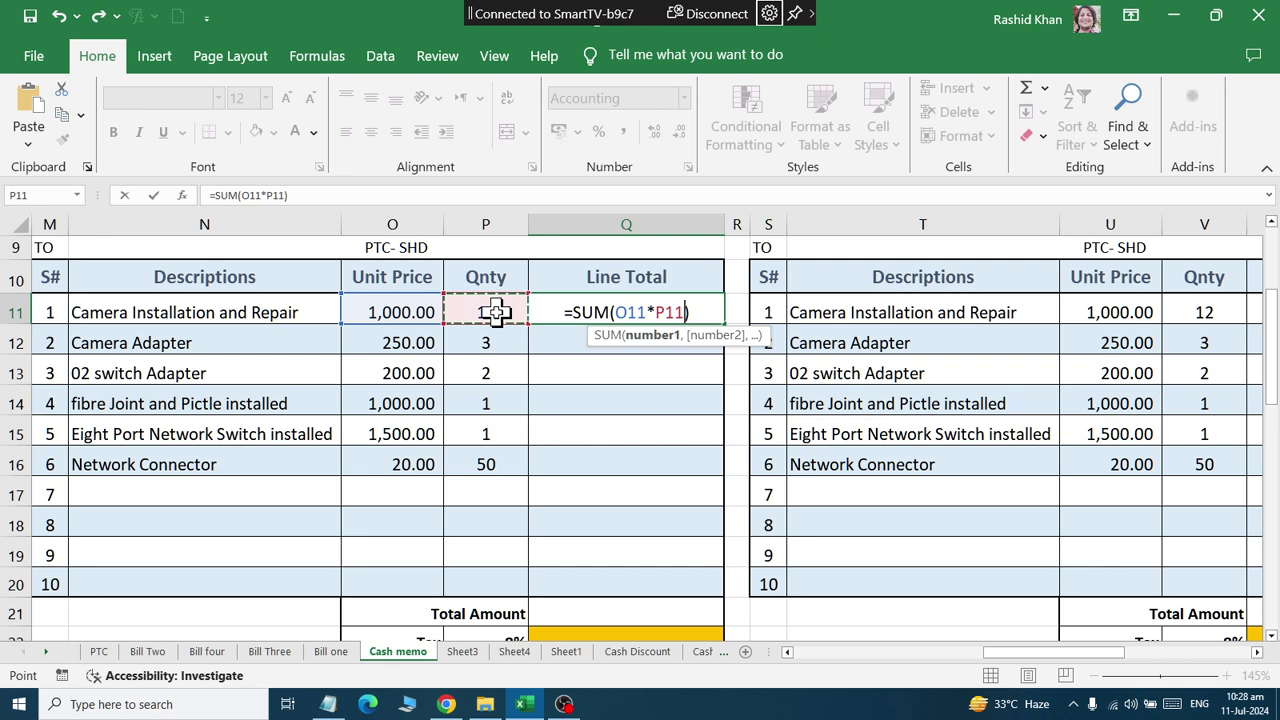
{"action": "key", "text": "Return"}
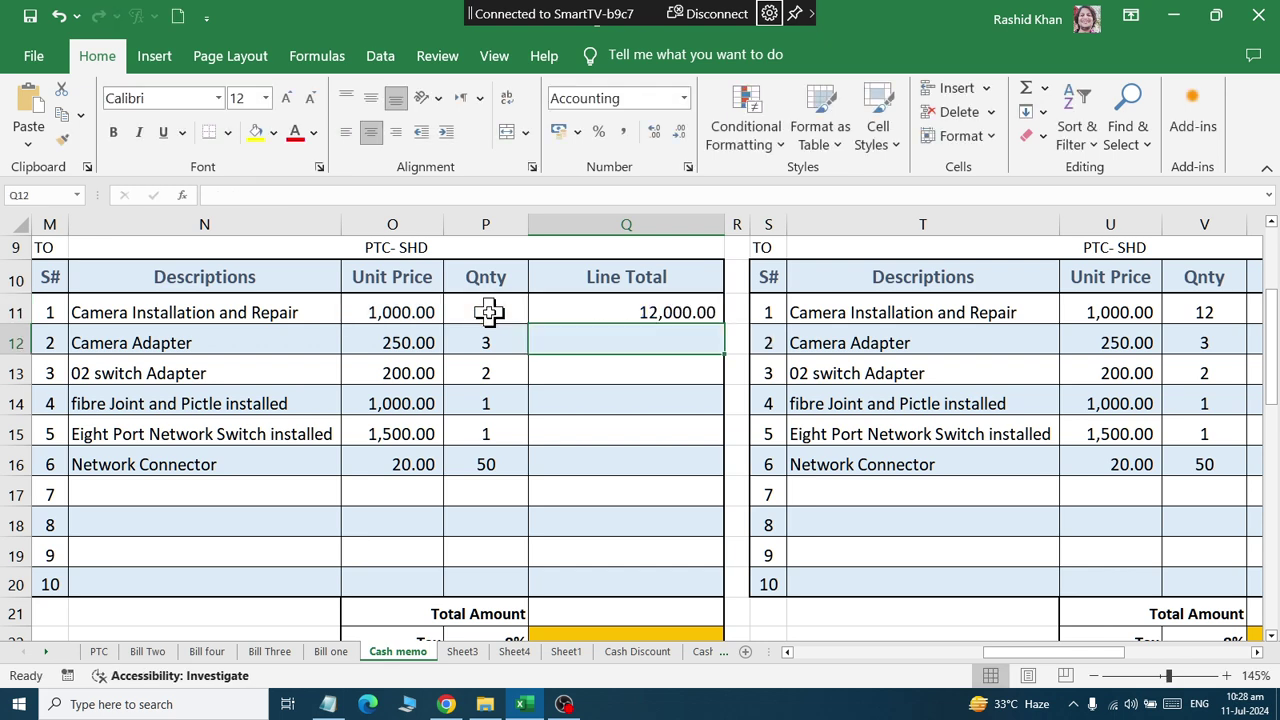
Fill the Q11 formula down to Q20 and review the item rows
{"action": "left_click", "coordinate": [612, 315]}
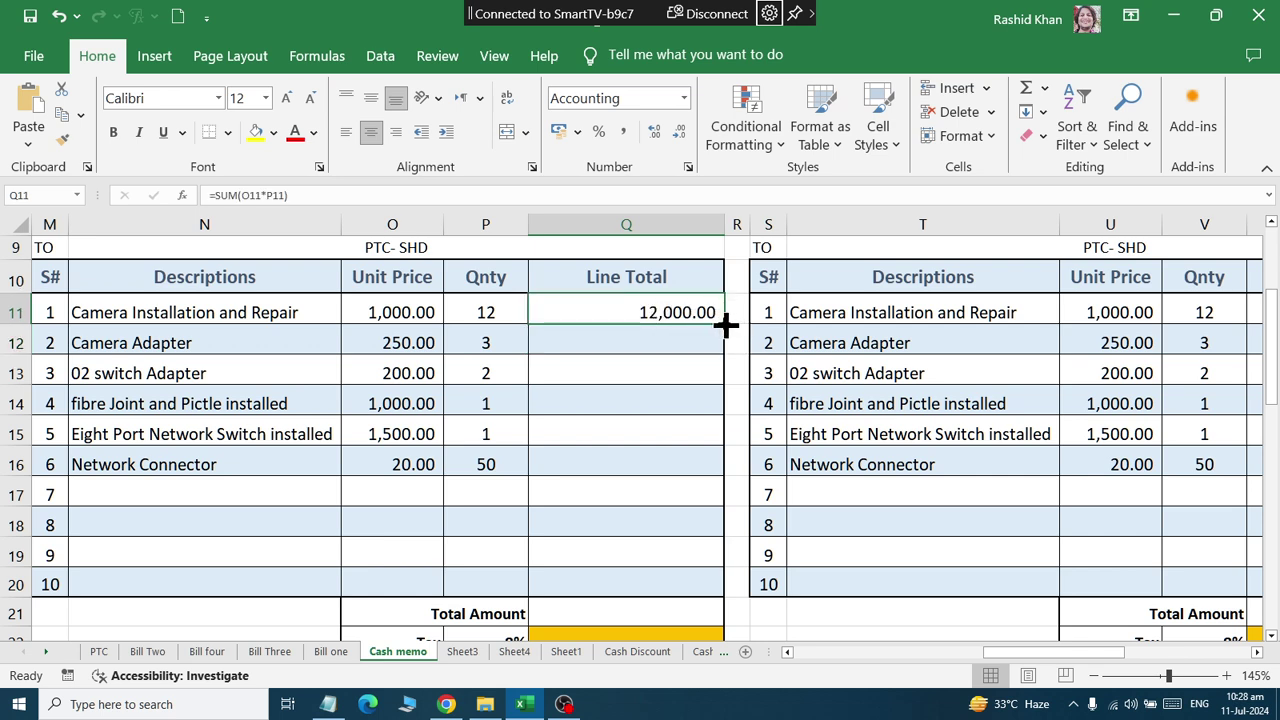
{"action": "left_click_drag", "start_coordinate": [726, 323], "coordinate": [687, 597]}
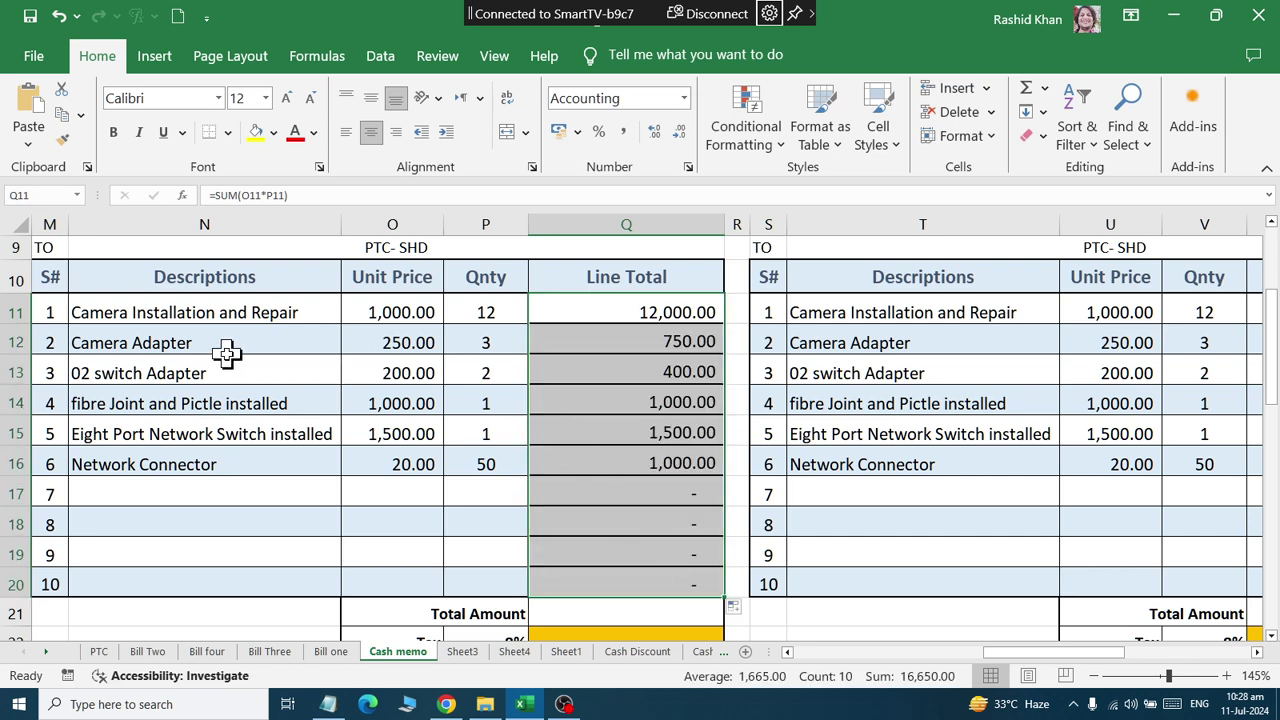
{"action": "left_click_drag", "start_coordinate": [223, 345], "coordinate": [609, 358]}
{"action": "left_click_drag", "start_coordinate": [257, 405], "coordinate": [586, 400]}
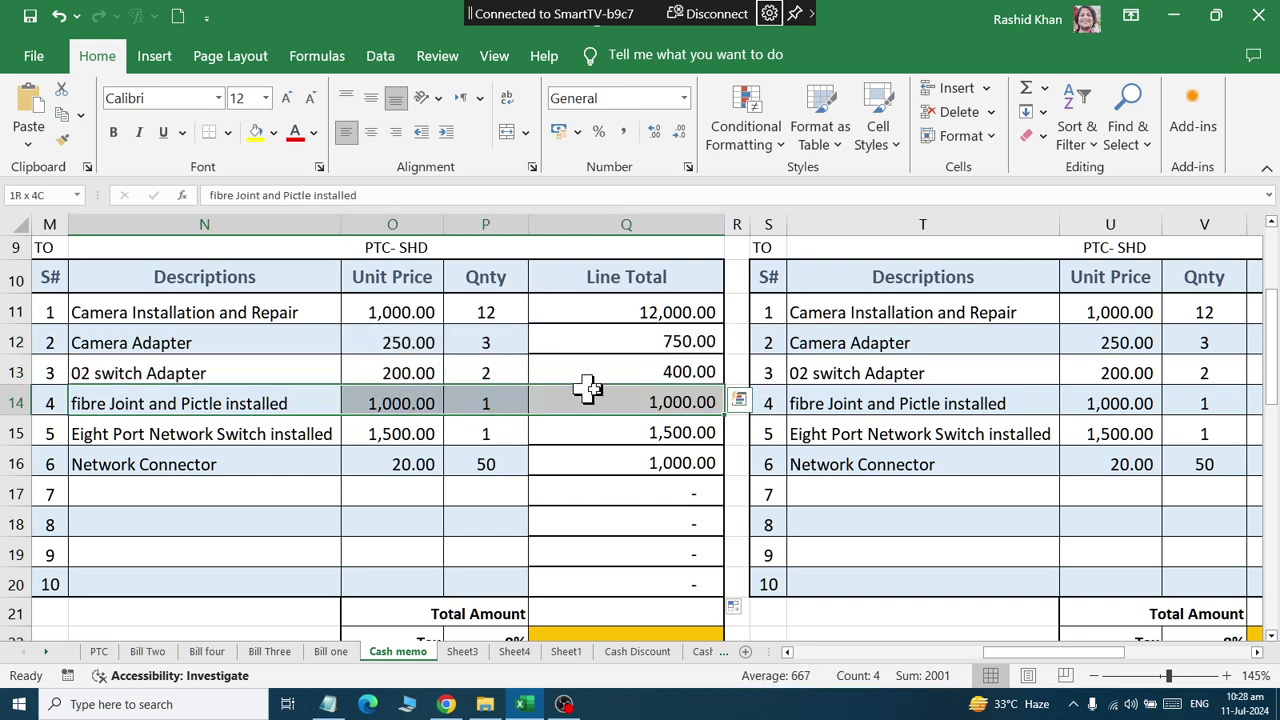
{"action": "left_click_drag", "start_coordinate": [265, 433], "coordinate": [640, 432]}
{"action": "left_click_drag", "start_coordinate": [222, 465], "coordinate": [651, 455]}
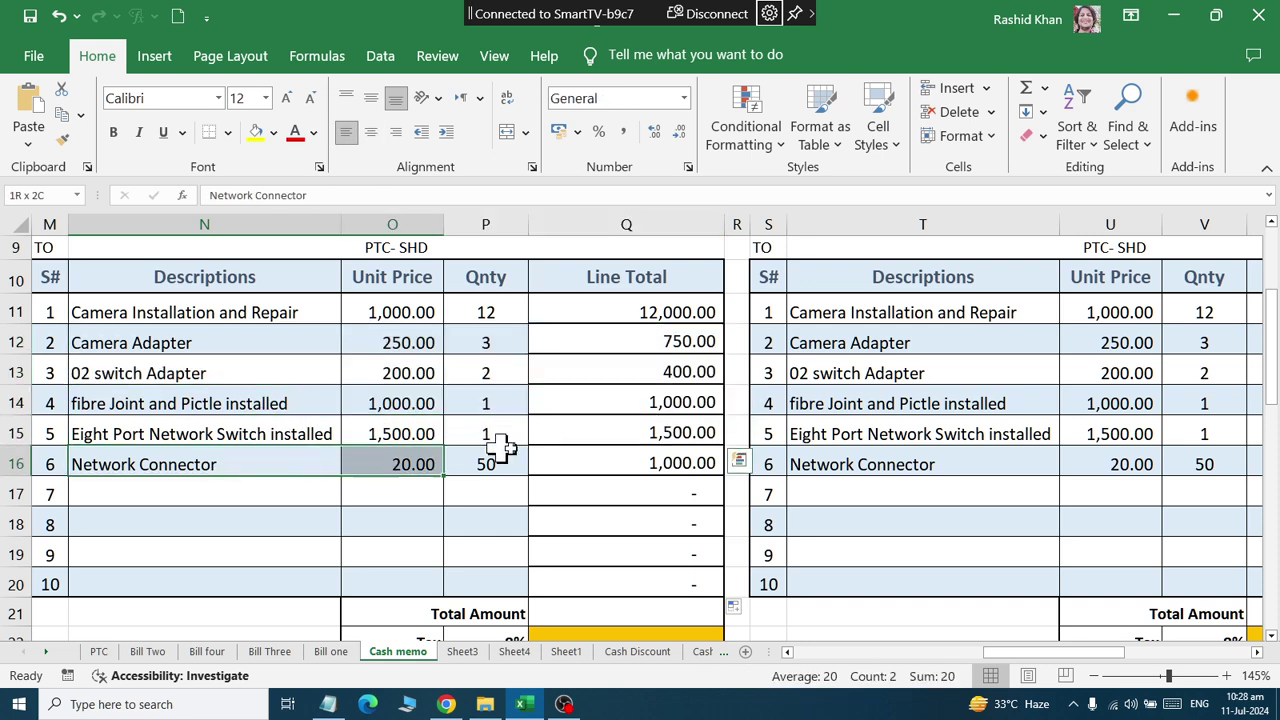
{"action": "left_click", "coordinate": [452, 406]}
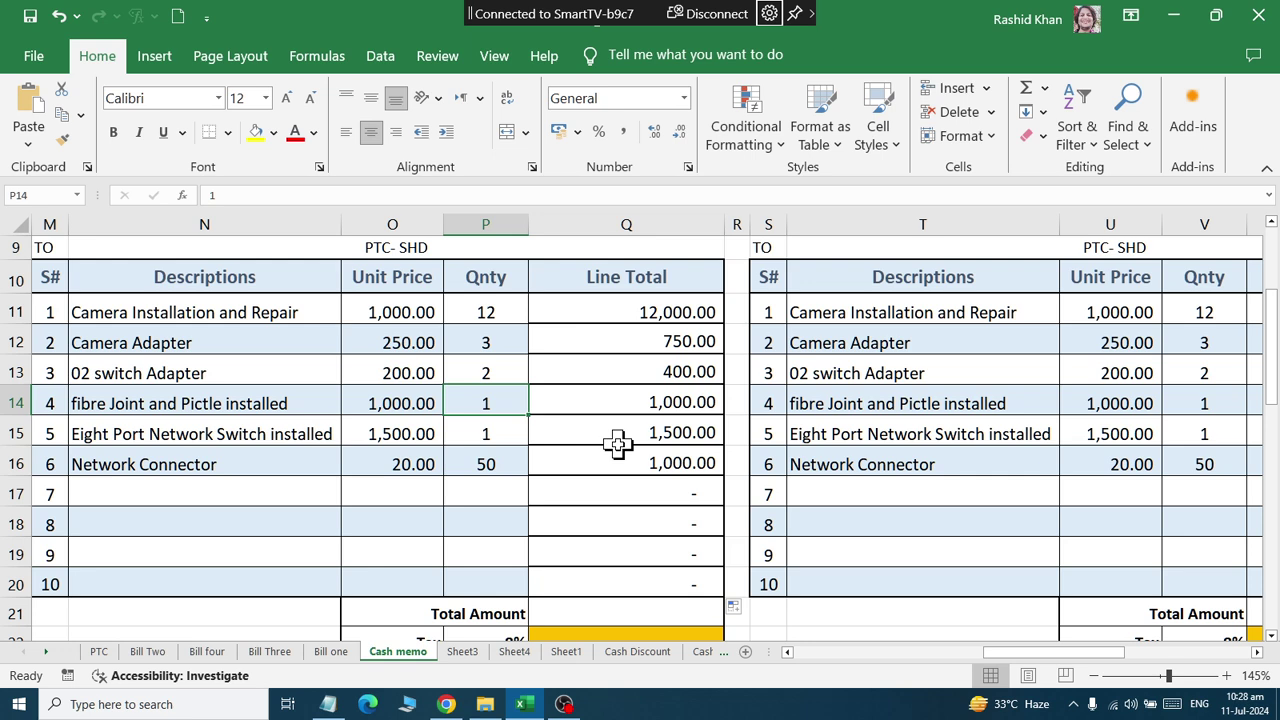
Try fibre joint quantities of 4, 12 and then 2
{"action": "type", "text": "4"}
{"action": "left_click", "coordinate": [506, 513]}
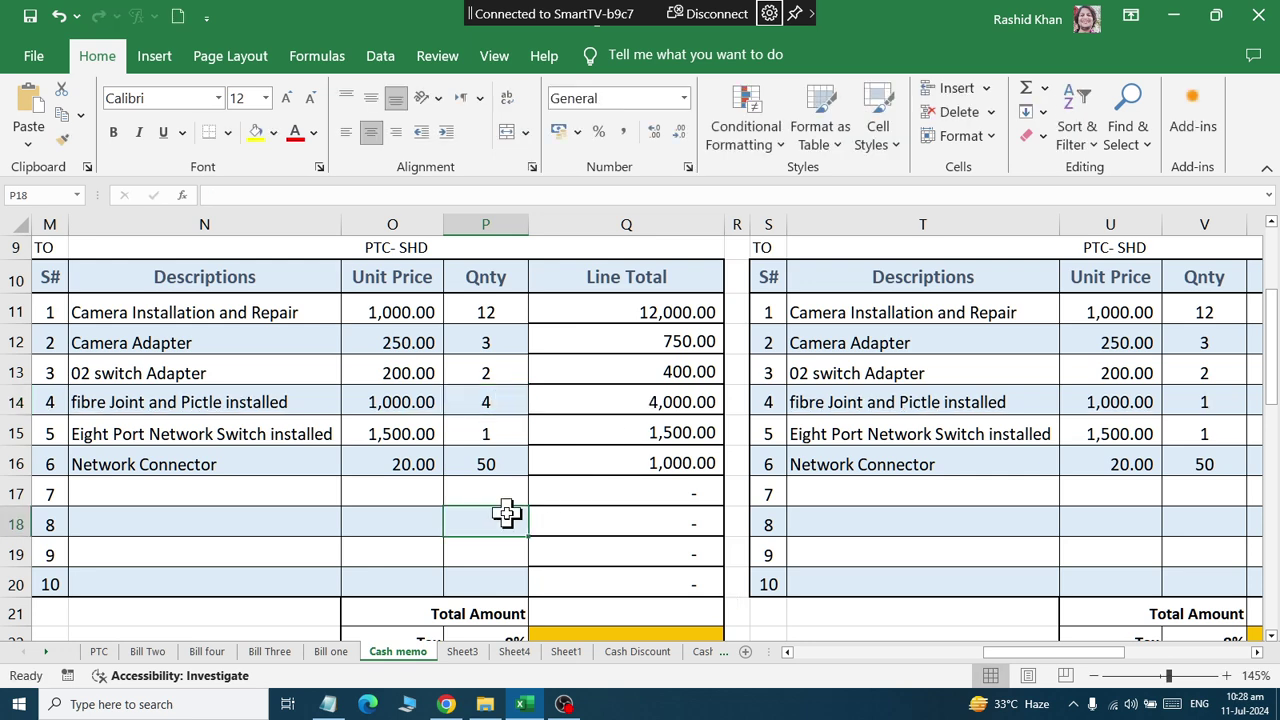
{"action": "left_click", "coordinate": [481, 404]}
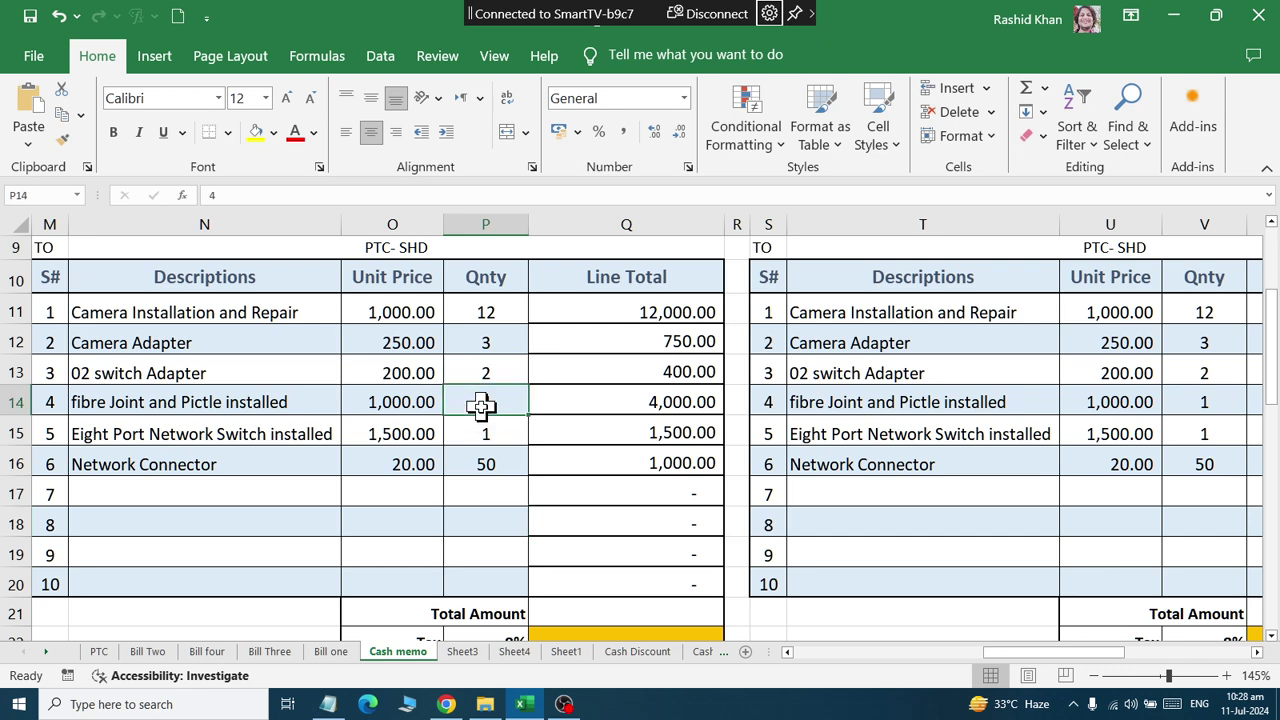
{"action": "type", "text": "12"}
{"action": "left_click", "coordinate": [500, 494]}
{"action": "left_click", "coordinate": [500, 400]}
{"action": "type", "text": "2"}
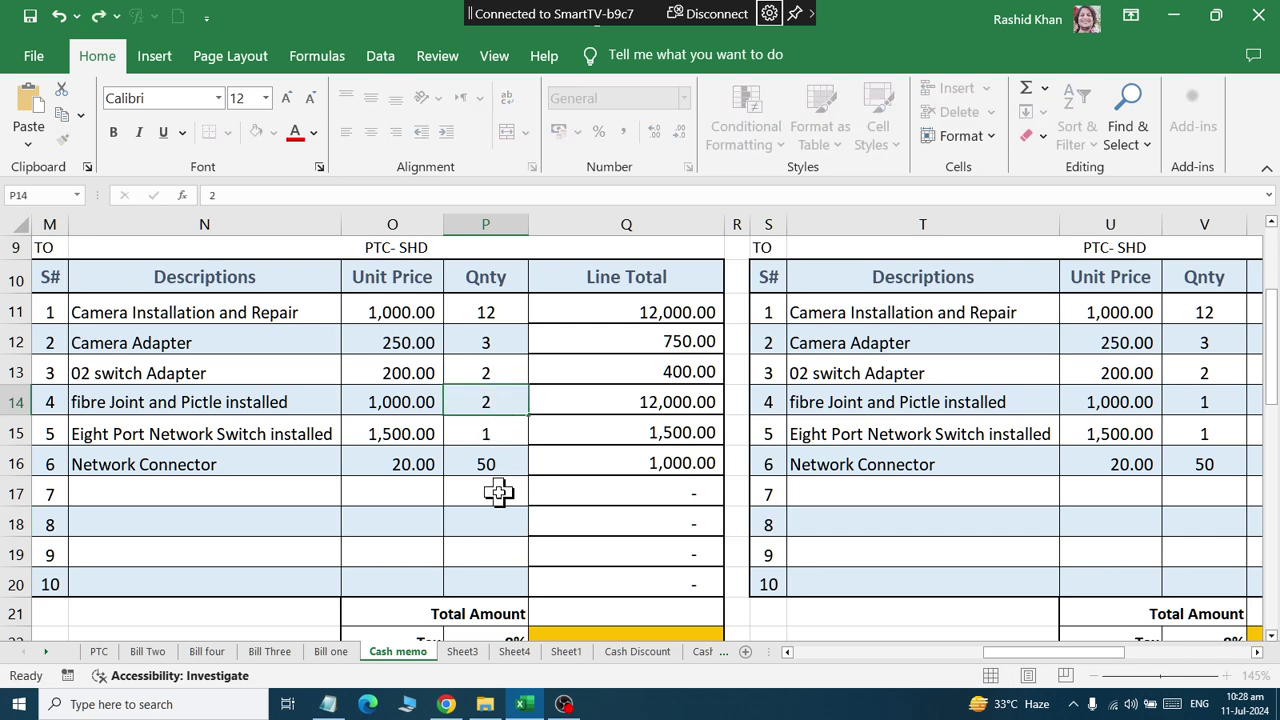
{"action": "left_click", "coordinate": [498, 492]}
Set the Camera Adapter quantity to 6 and the fibre joint quantity to 4
{"action": "left_click", "coordinate": [487, 340]}
{"action": "type", "text": "6"}
{"action": "left_click", "coordinate": [491, 494]}
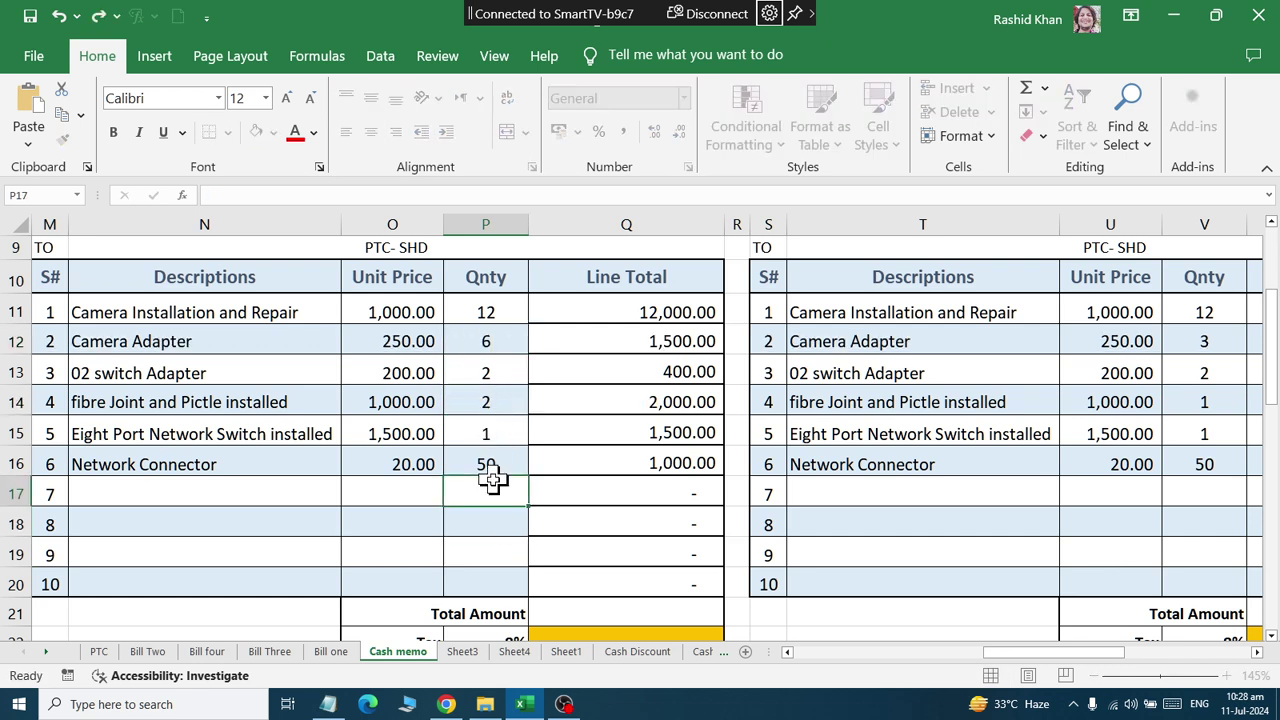
{"action": "left_click", "coordinate": [492, 401]}
{"action": "type", "text": "4"}
{"action": "left_click", "coordinate": [494, 540]}
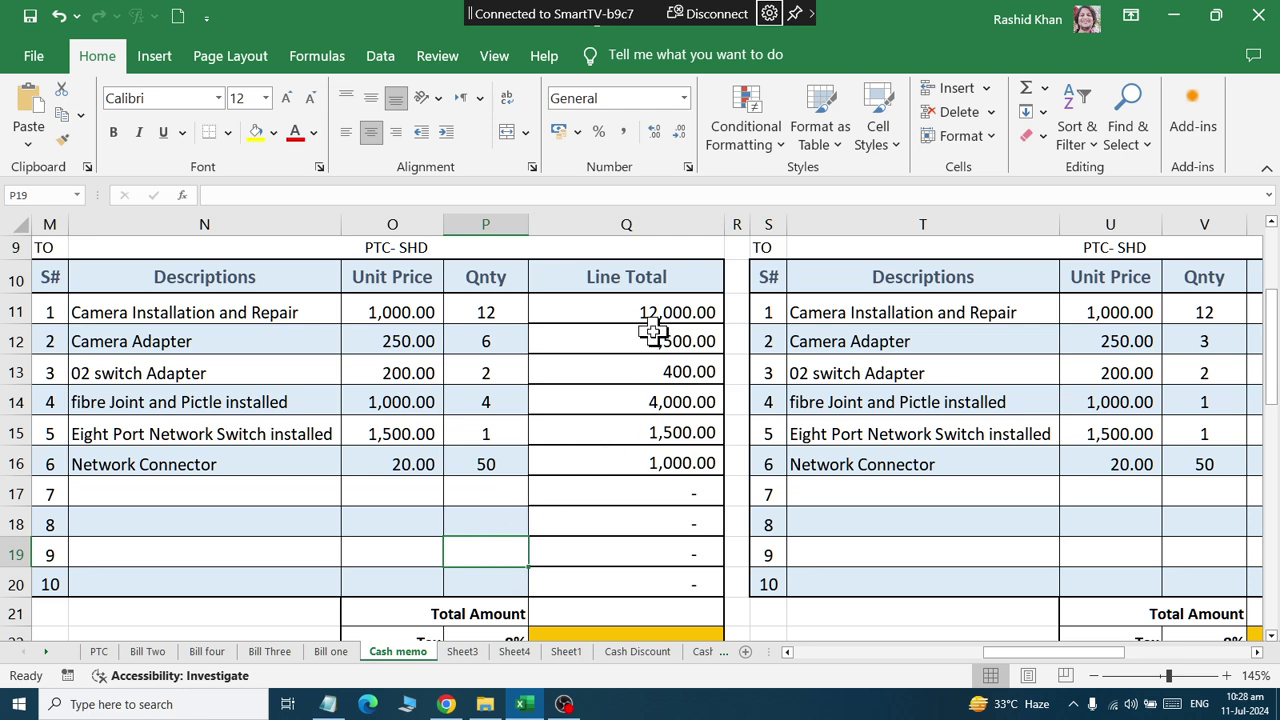
{"action": "scroll", "coordinate": [648, 437], "scroll_direction": "down", "scroll_amount": 2}
{"action": "left_click", "coordinate": [640, 498]}
Sum the Line Total cells Q11:Q20 into Total Amount, giving 20,400.00
{"action": "scroll", "coordinate": [640, 498], "scroll_direction": "up", "scroll_amount": 2}
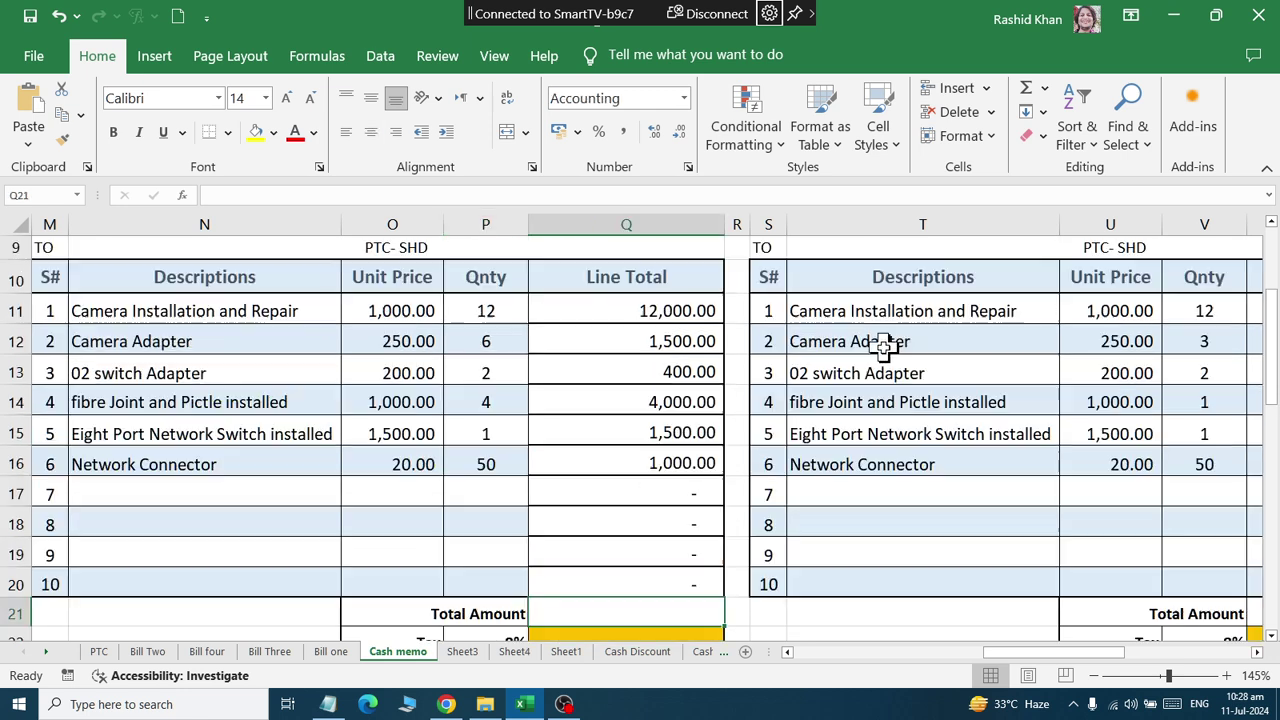
{"action": "left_click", "coordinate": [1025, 88]}
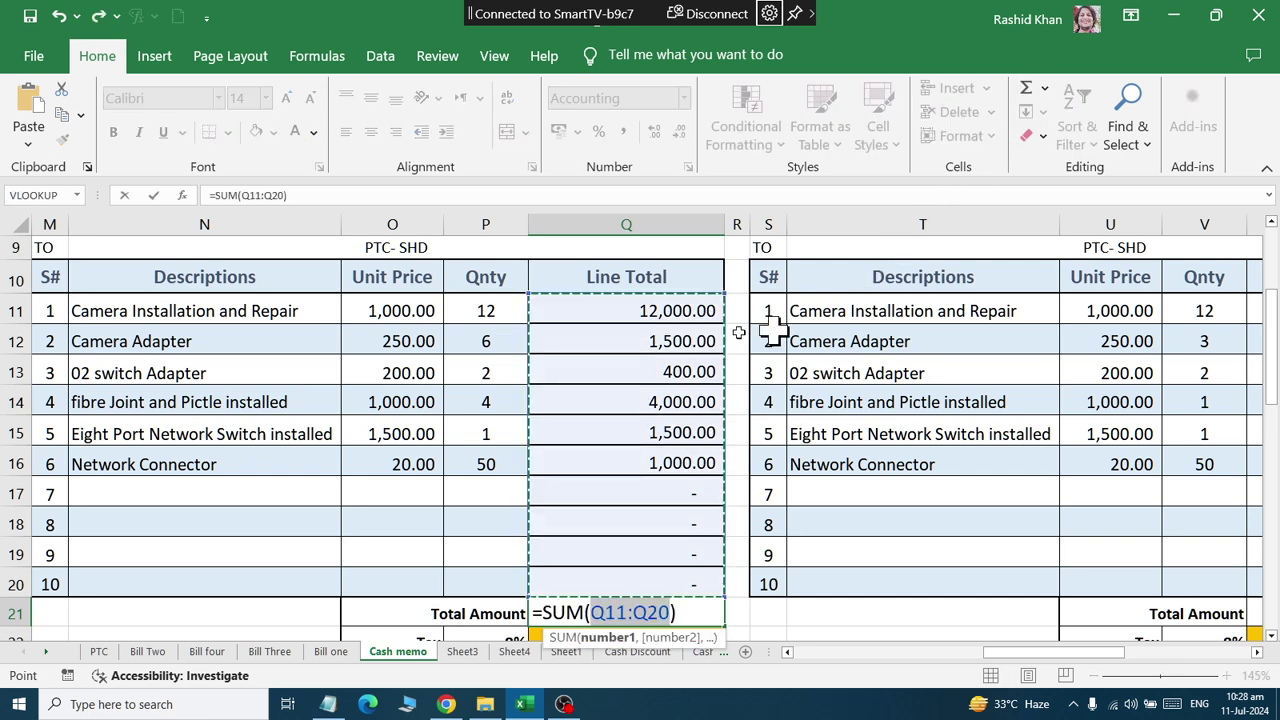
{"action": "left_click_drag", "start_coordinate": [640, 311], "coordinate": [648, 581]}
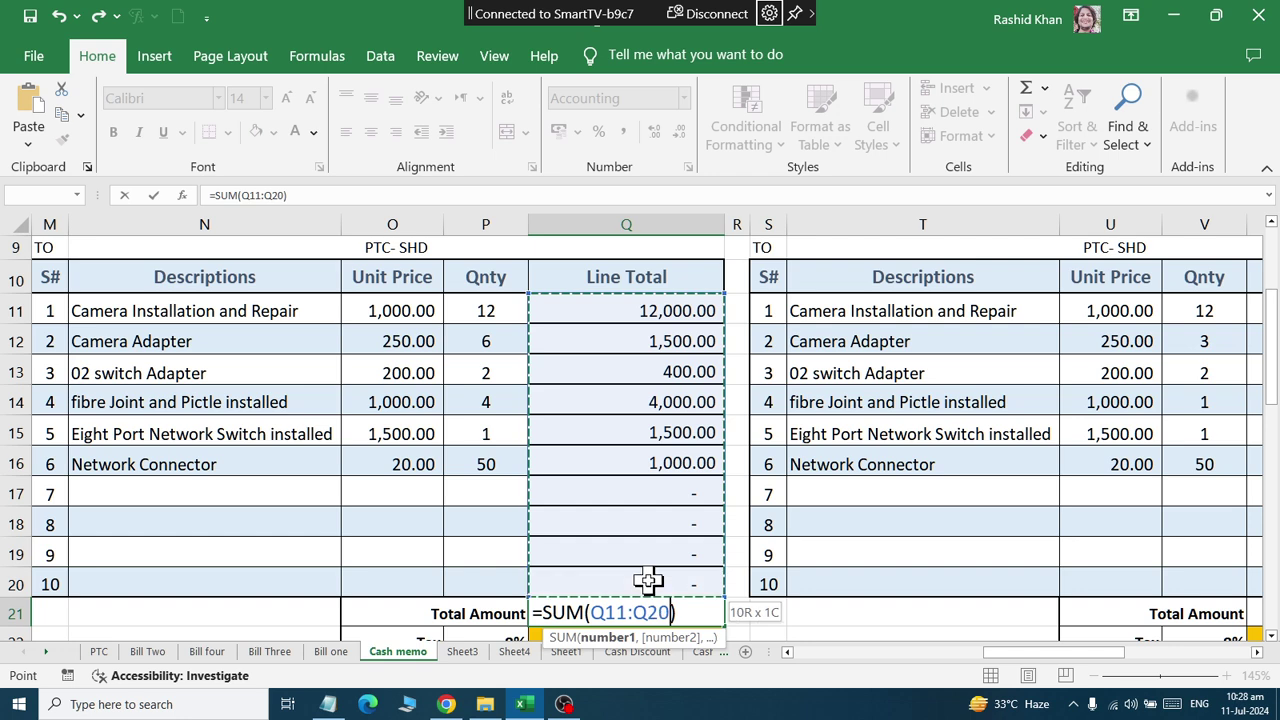
{"action": "key", "text": "Return"}
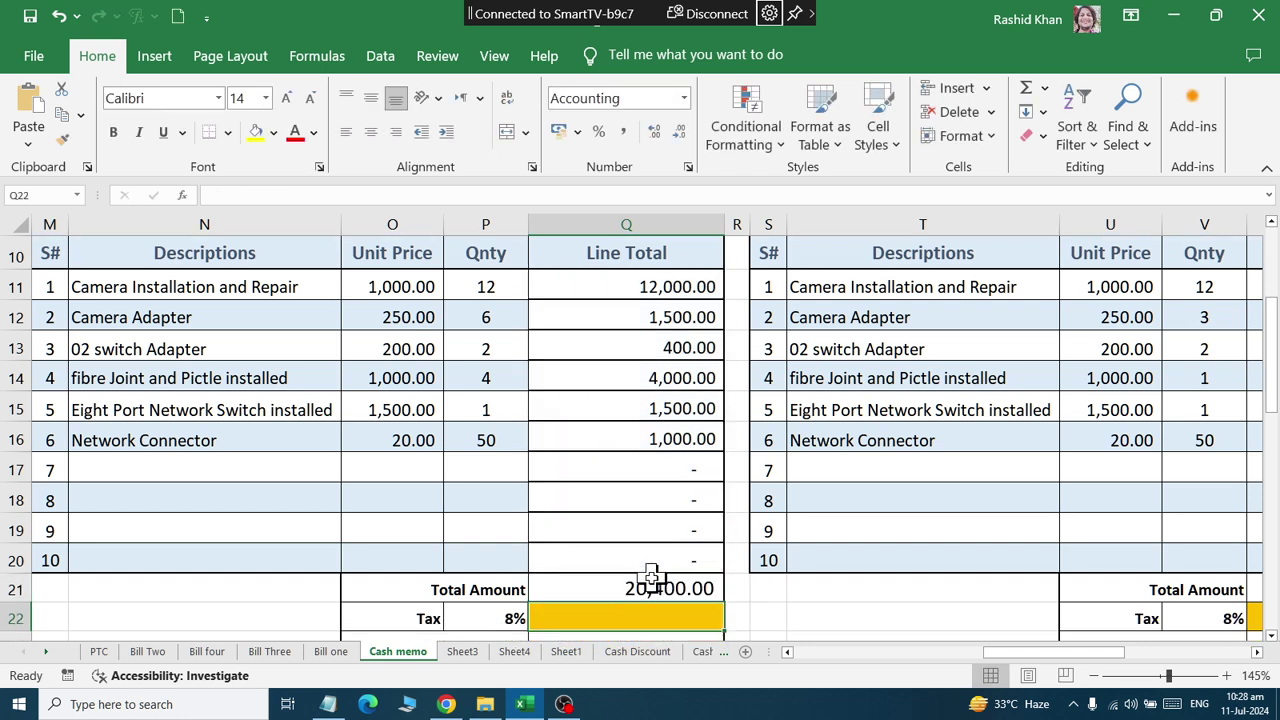
{"action": "left_click", "coordinate": [648, 581]}
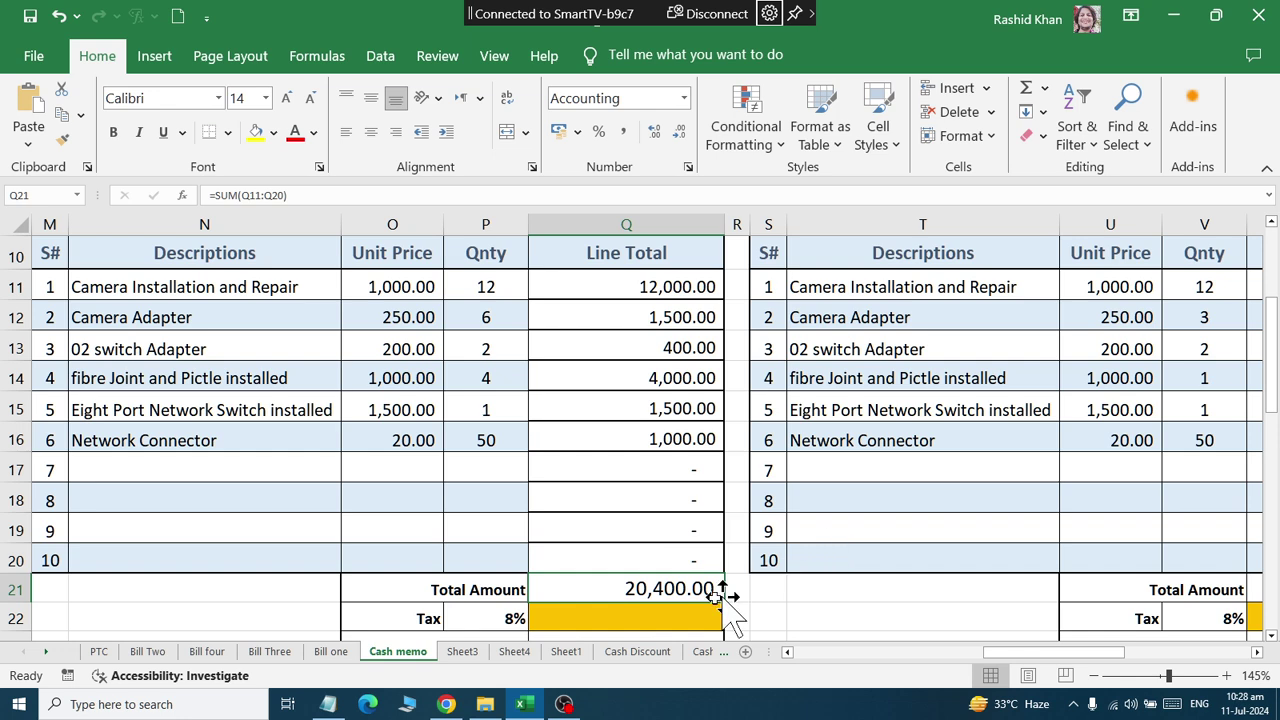
Review the Tax (8%) and Discount (2%) rows of the summary
{"action": "scroll", "coordinate": [704, 577], "scroll_direction": "down", "scroll_amount": 1}
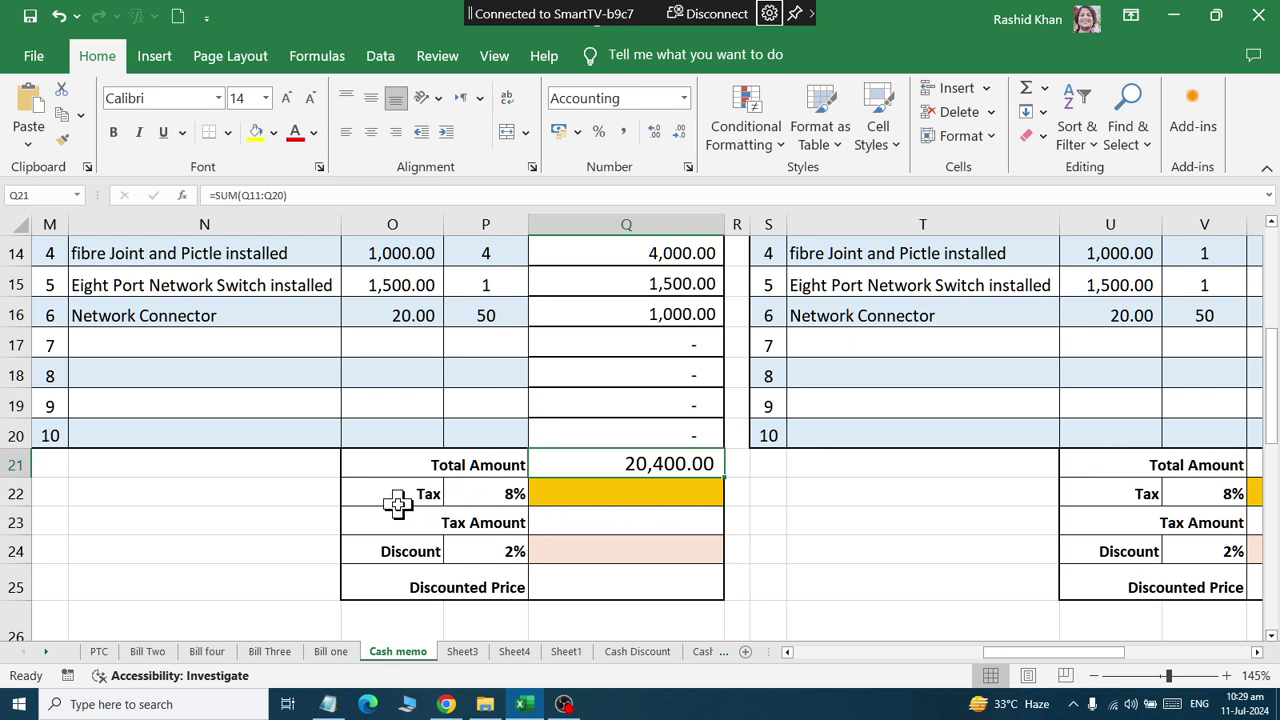
{"action": "left_click_drag", "start_coordinate": [398, 500], "coordinate": [505, 496]}
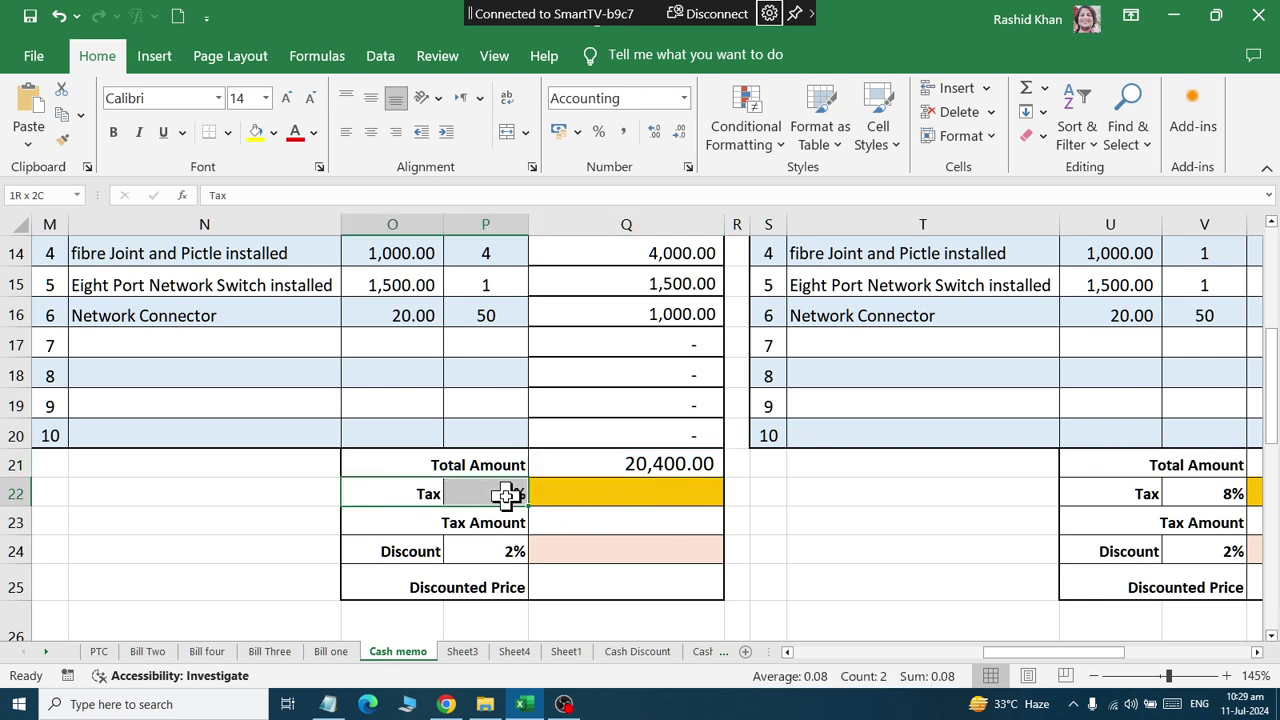
{"action": "left_click_drag", "start_coordinate": [392, 551], "coordinate": [494, 550]}
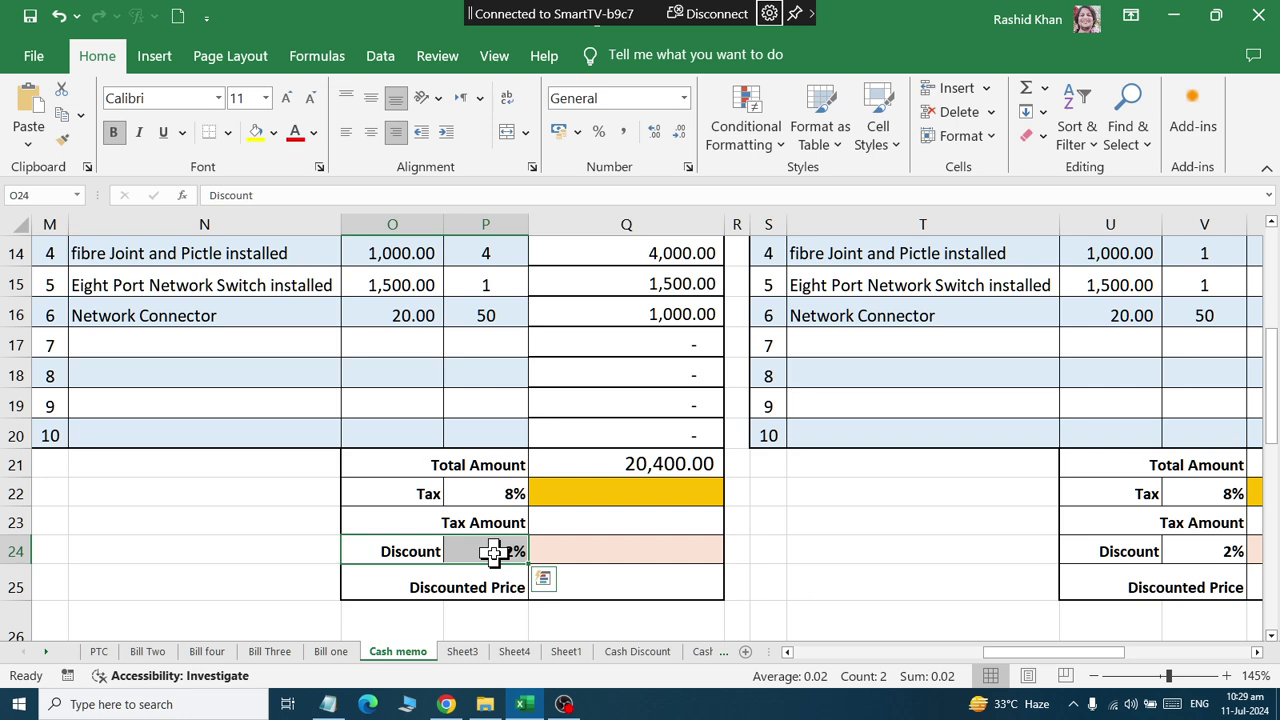
{"action": "left_click_drag", "start_coordinate": [408, 494], "coordinate": [600, 494]}
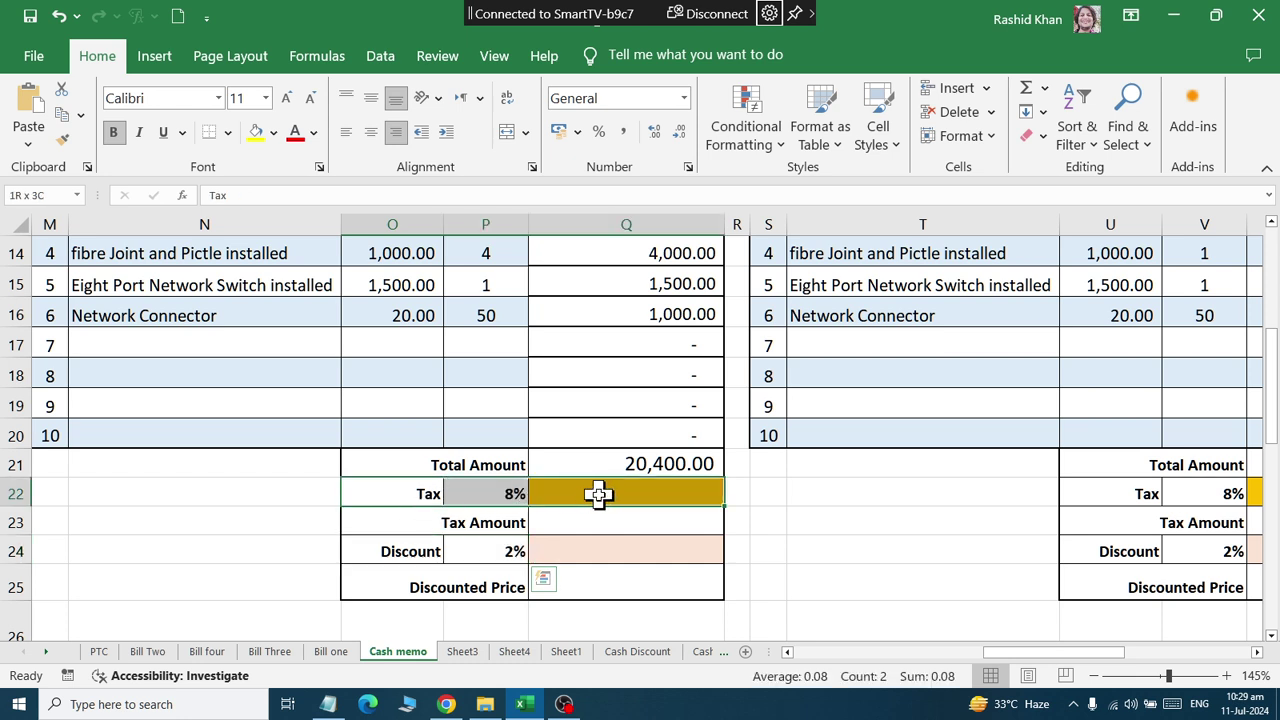
{"action": "left_click_drag", "start_coordinate": [436, 549], "coordinate": [562, 543]}
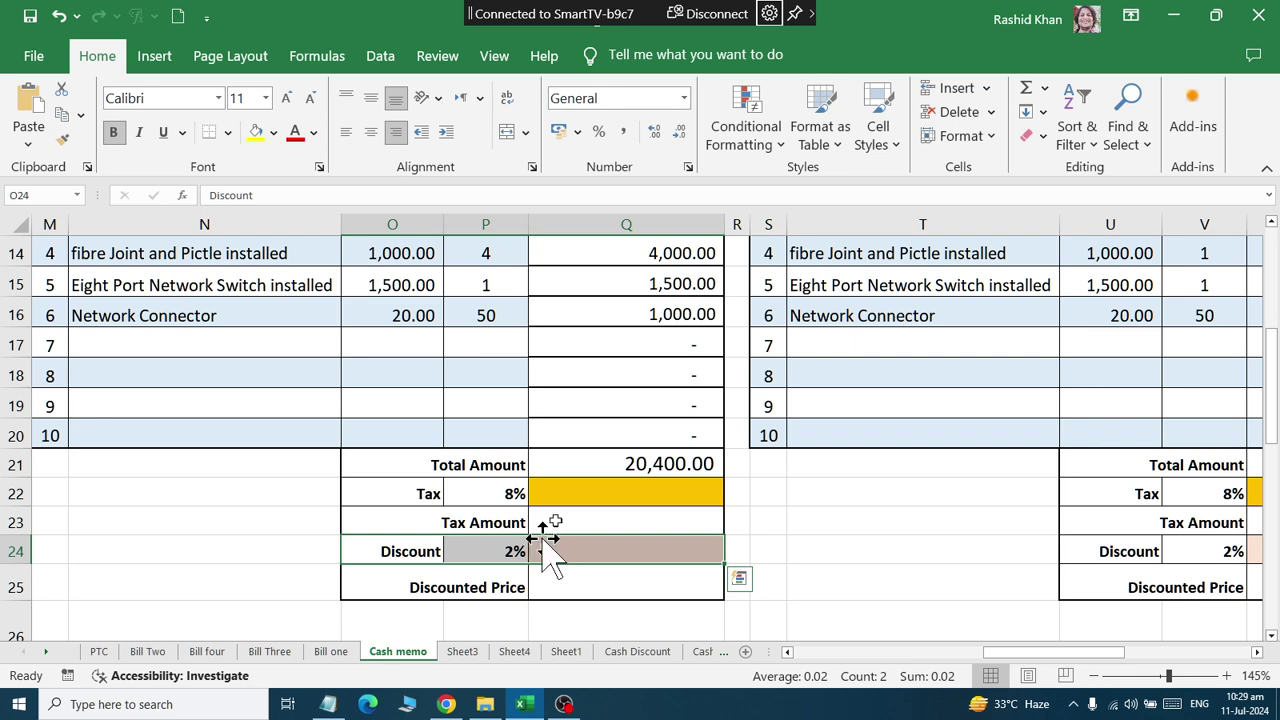
{"action": "left_click", "coordinate": [595, 485]}
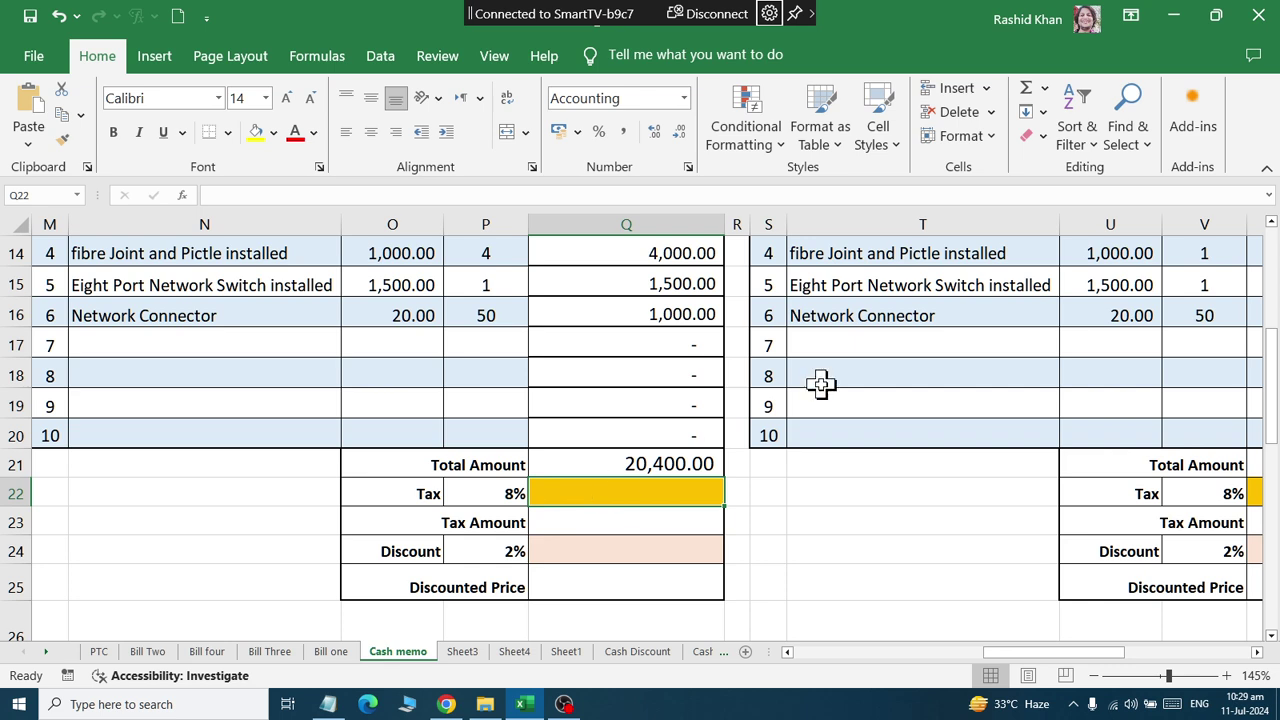
Enter =SUM(P22*Q21) in the tax cell, giving 1,632.00
{"action": "left_click", "coordinate": [1025, 89]}
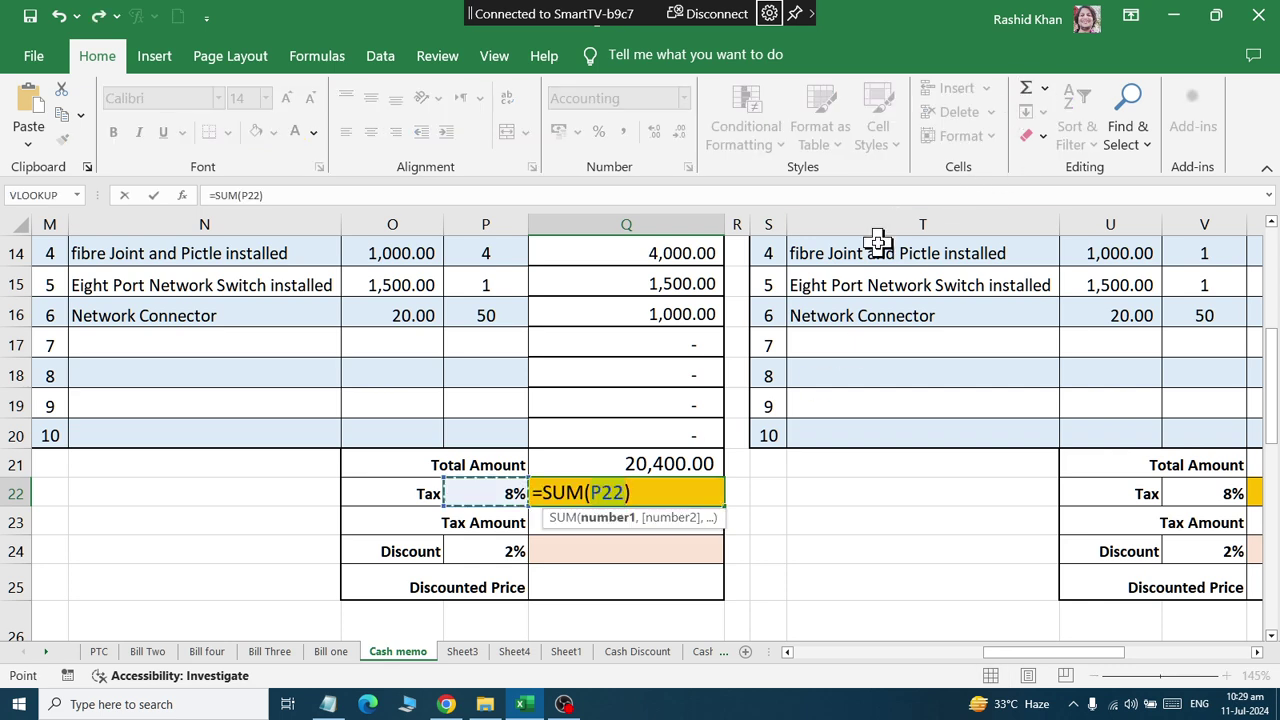
{"action": "left_click", "coordinate": [490, 490]}
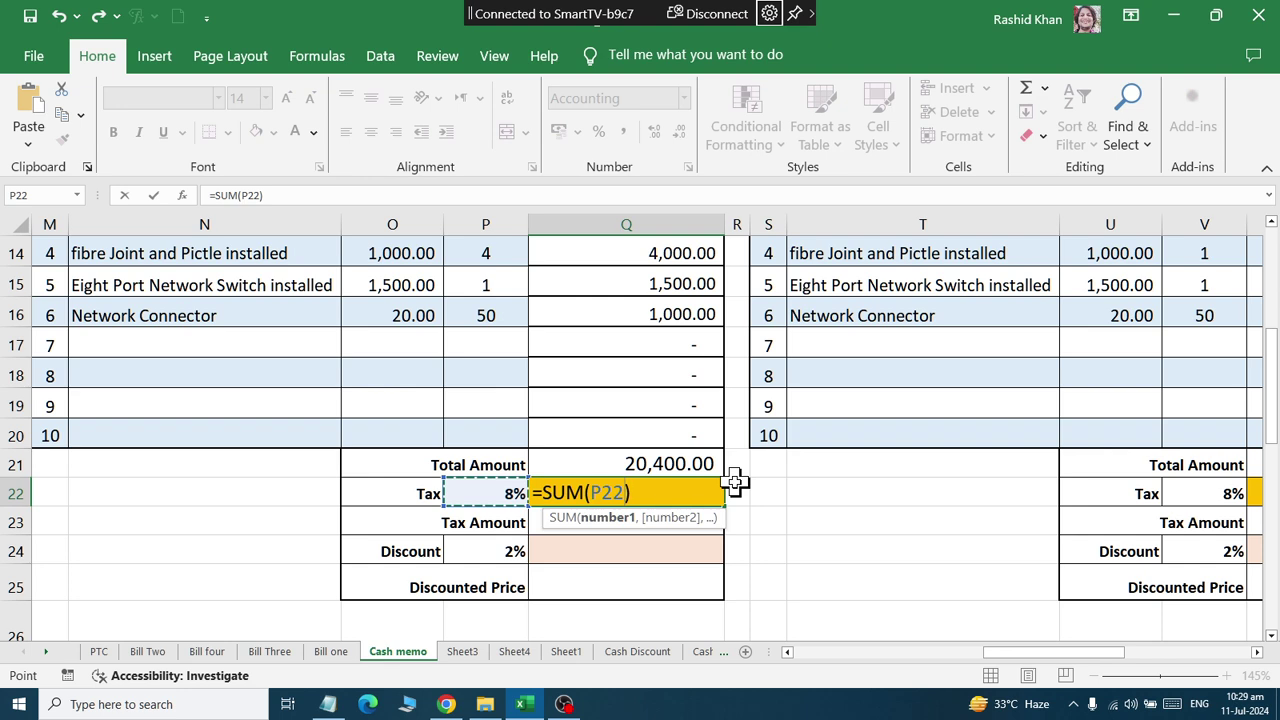
{"action": "type", "text": "*"}
{"action": "left_click", "coordinate": [660, 462]}
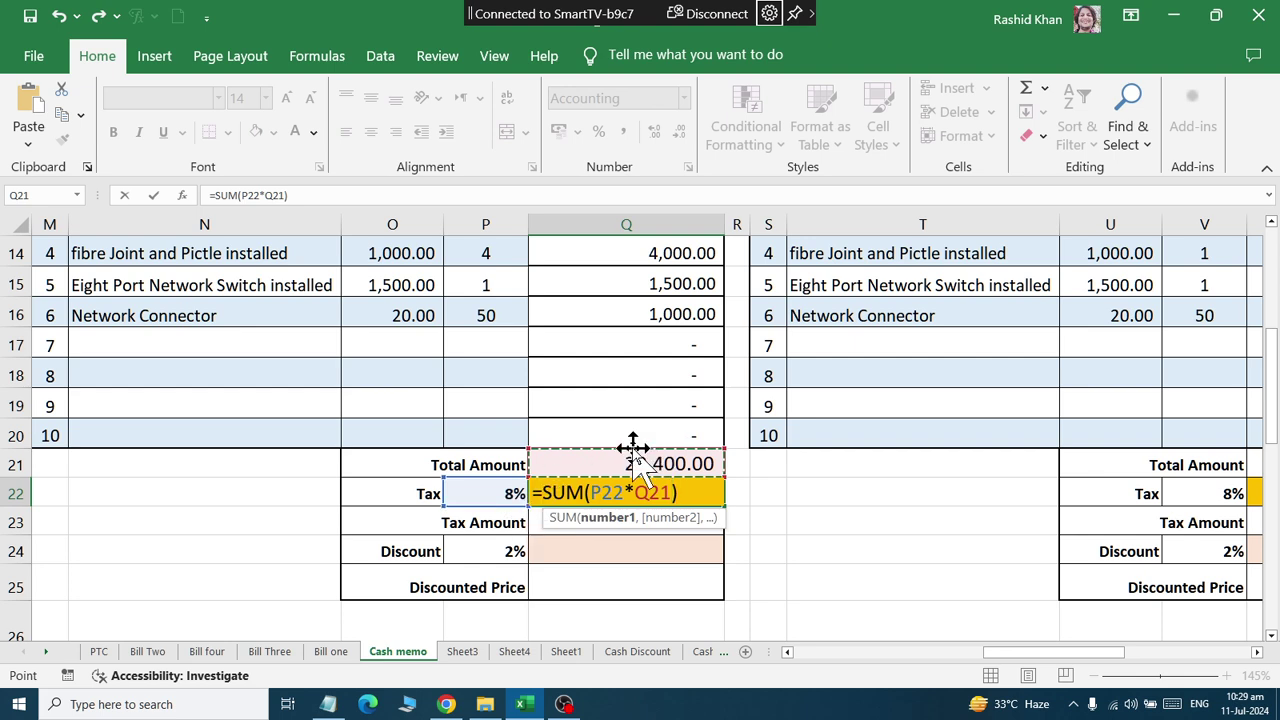
{"action": "key", "text": "Return"}
Verify the tax rate, total amount and tax result, and start a discount formula
{"action": "left_click", "coordinate": [623, 492]}
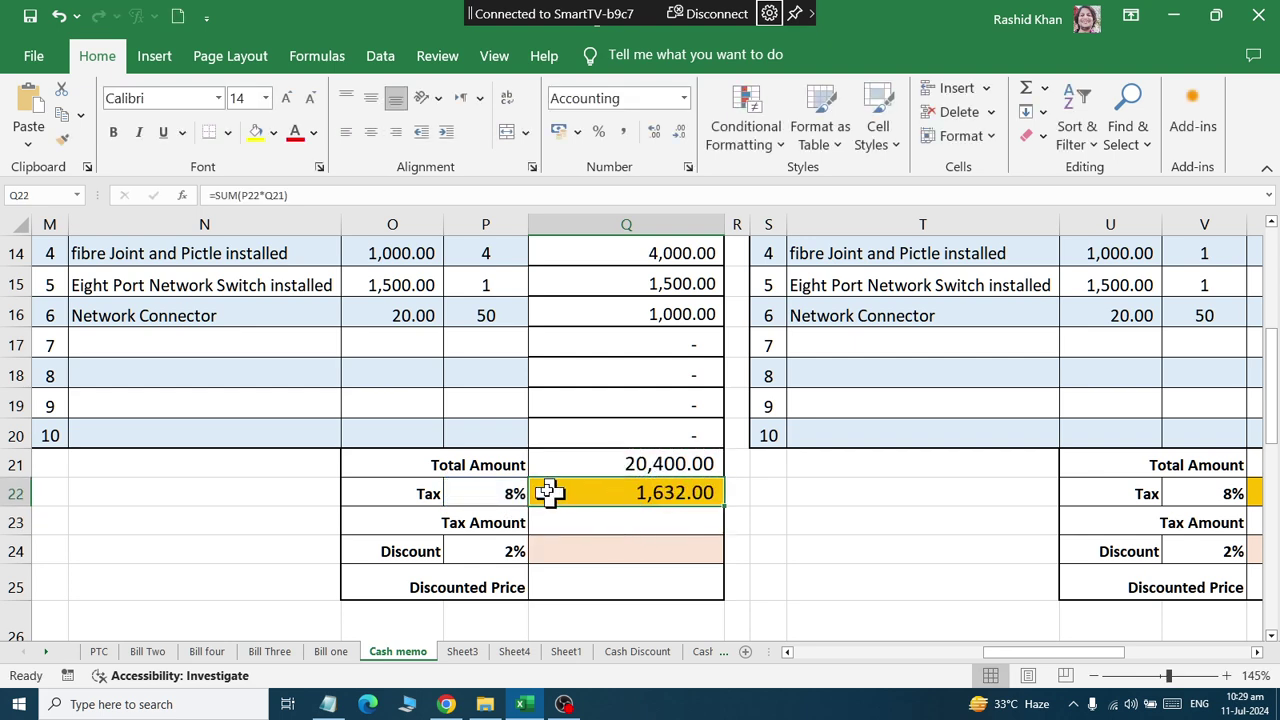
{"action": "left_click", "coordinate": [512, 489]}
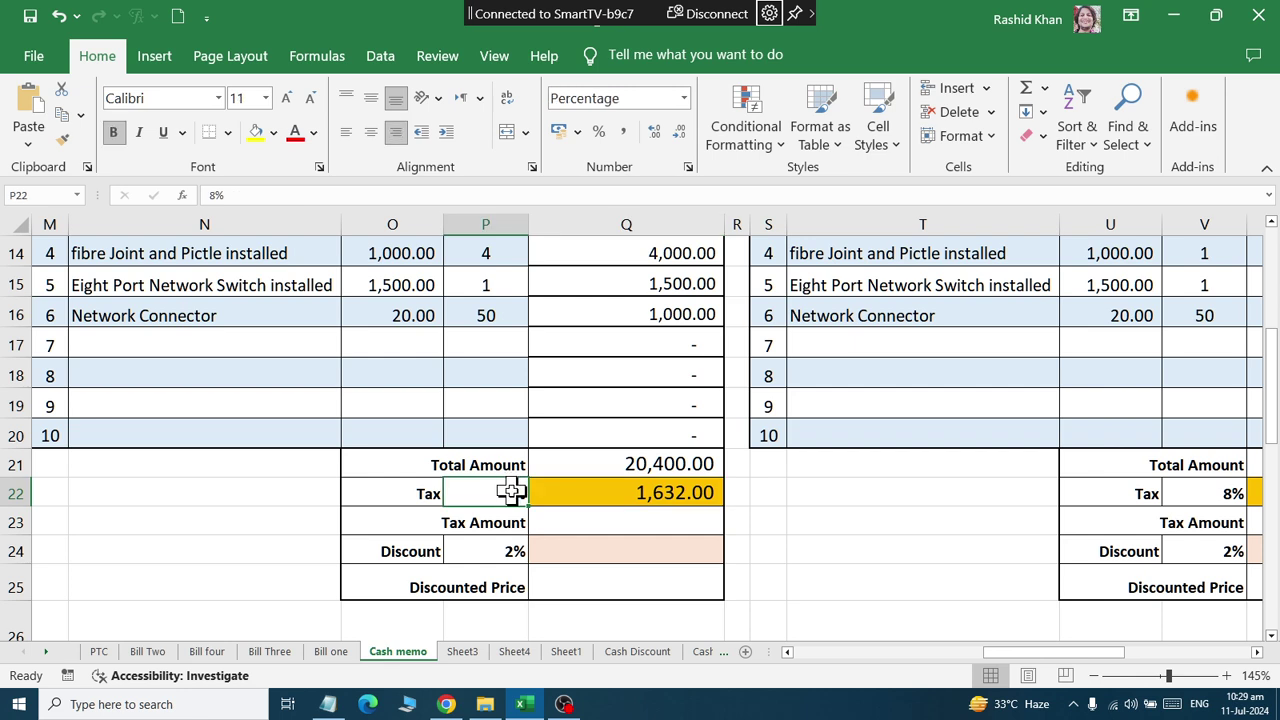
{"action": "left_click", "coordinate": [621, 462]}
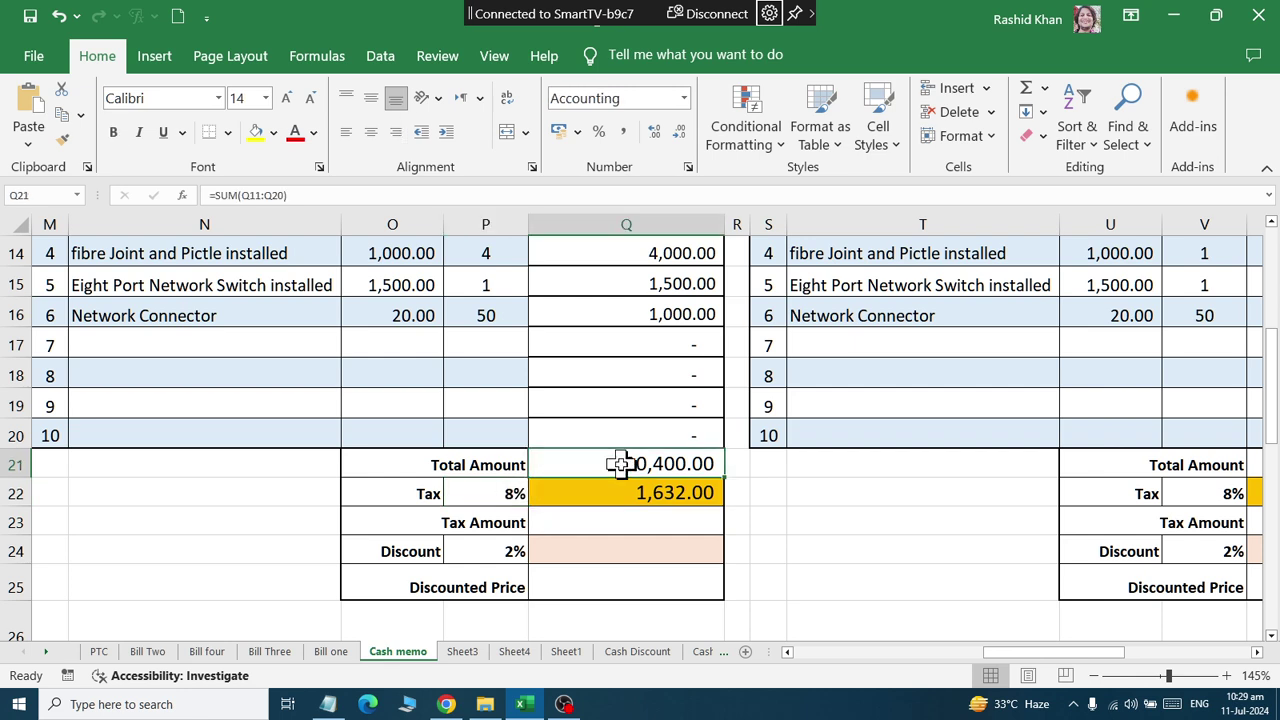
{"action": "left_click", "coordinate": [513, 493]}
{"action": "left_click", "coordinate": [630, 494]}
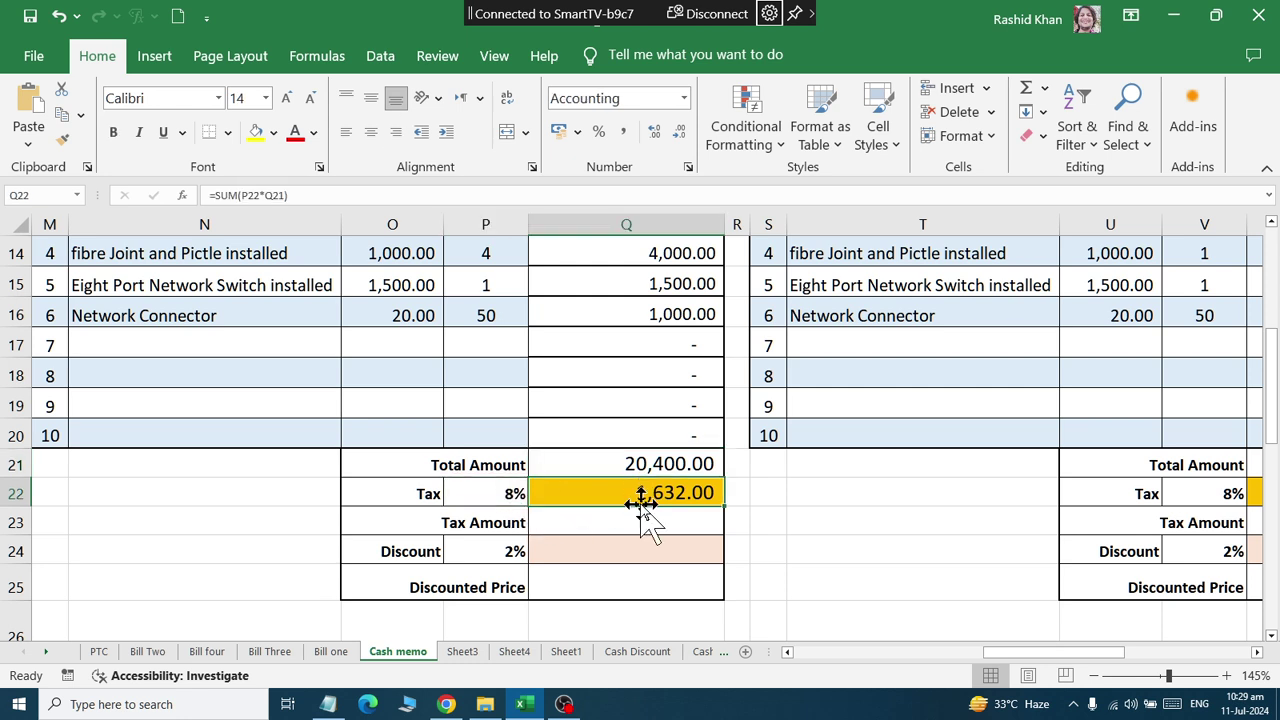
{"action": "left_click", "coordinate": [627, 555]}
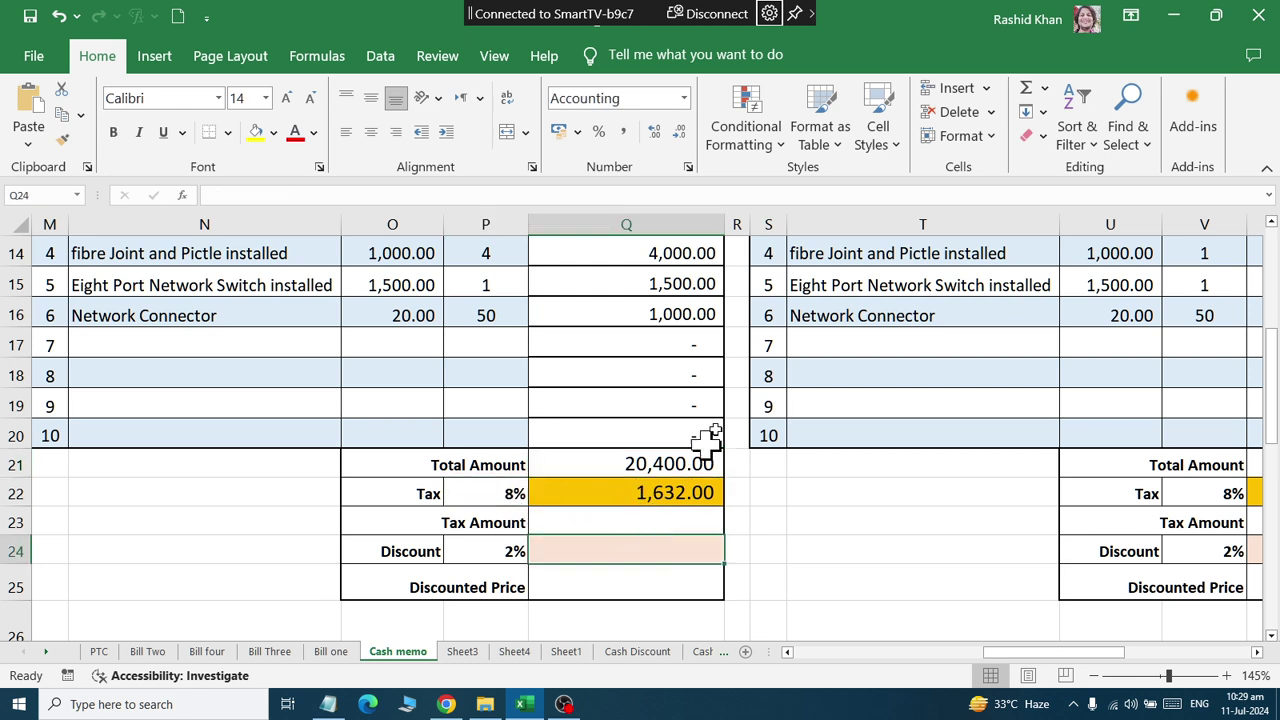
{"action": "left_click", "coordinate": [1026, 90]}
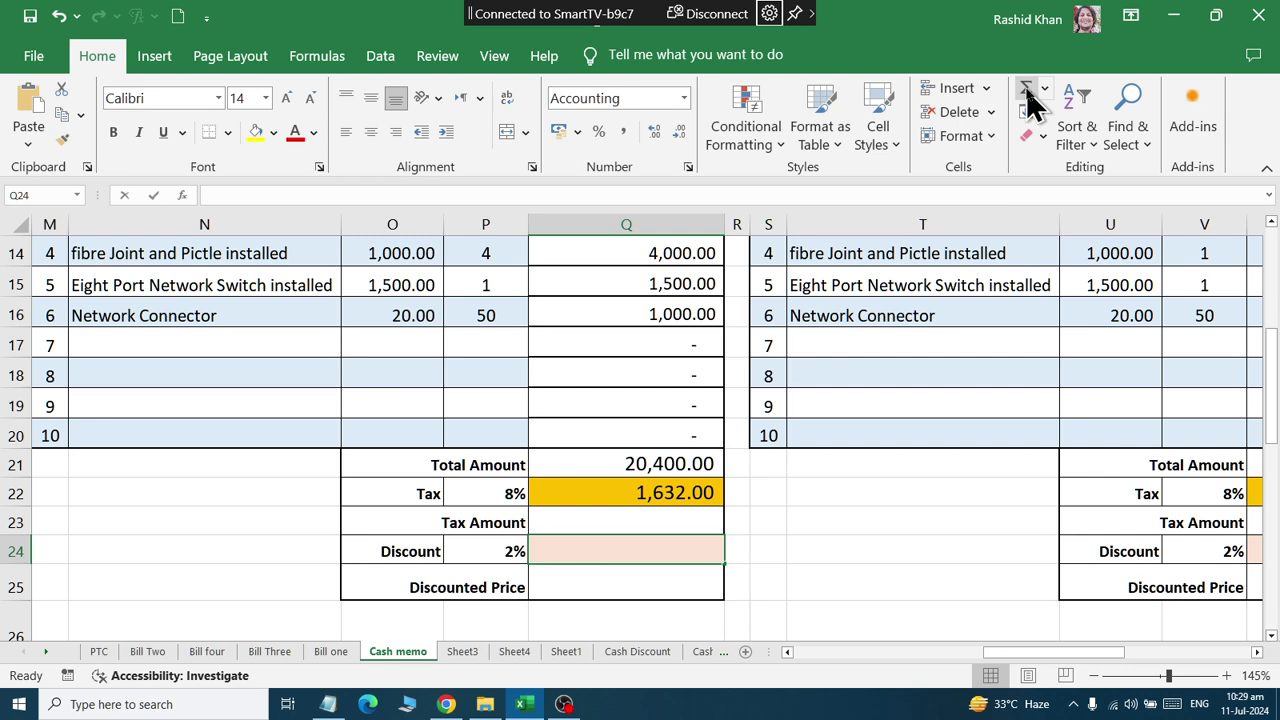
Abandon the unfinished discount formula multiplying 2% by the total amount
{"action": "left_click", "coordinate": [488, 551]}
{"action": "type", "text": "*"}
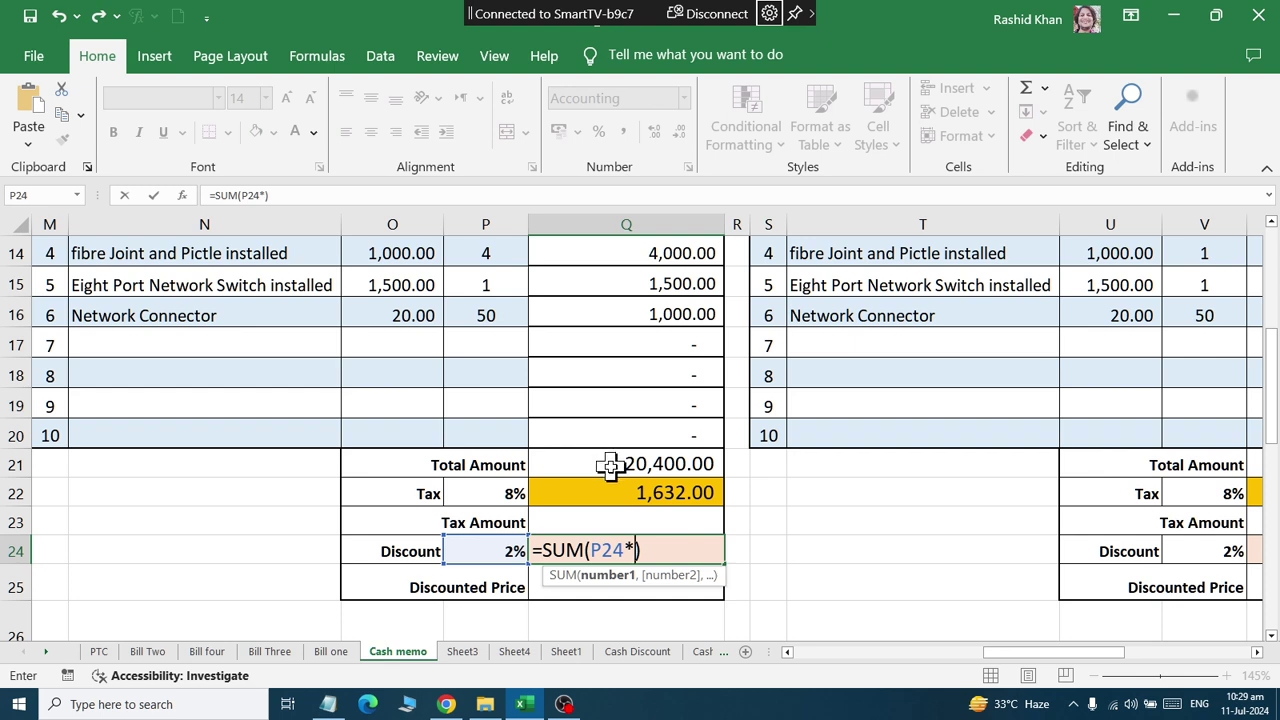
{"action": "left_click", "coordinate": [611, 461]}
{"action": "key", "text": "Escape"}
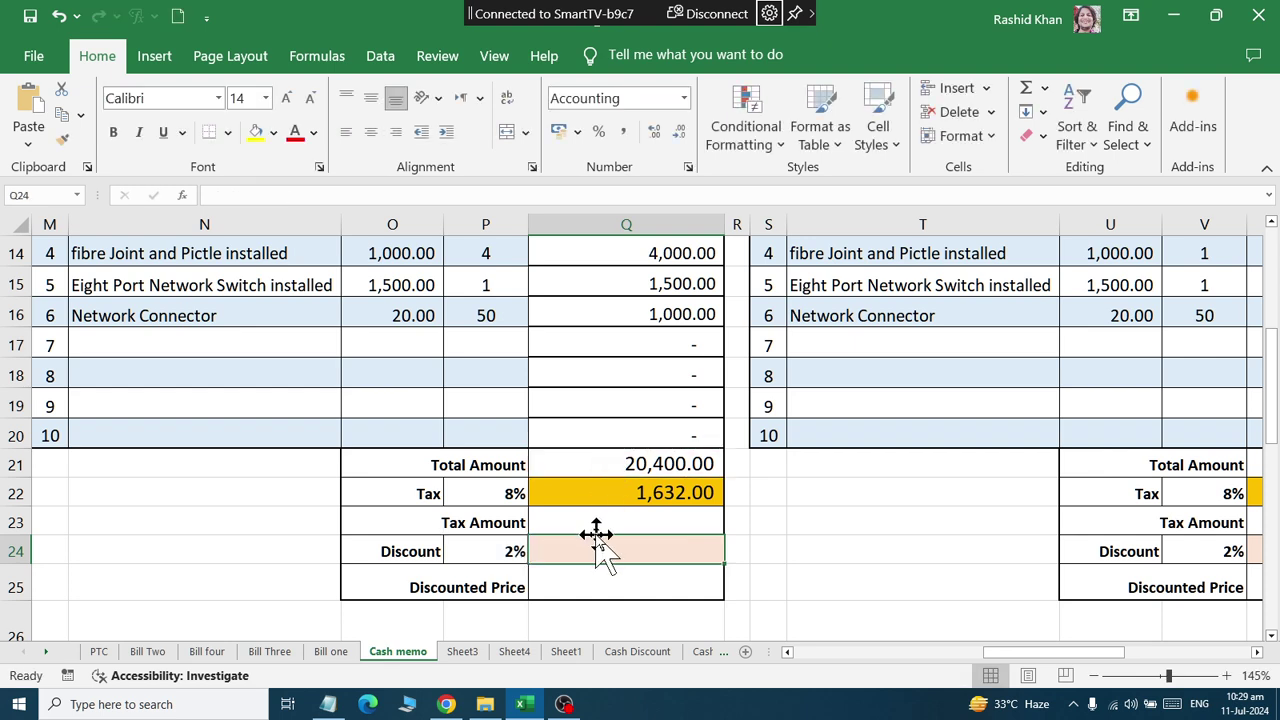
Enter =SUM(Q21+Q22) in Q23 so Tax Amount shows 22,032.00
{"action": "left_click", "coordinate": [604, 518]}
{"action": "left_click_drag", "start_coordinate": [623, 469], "coordinate": [625, 500]}
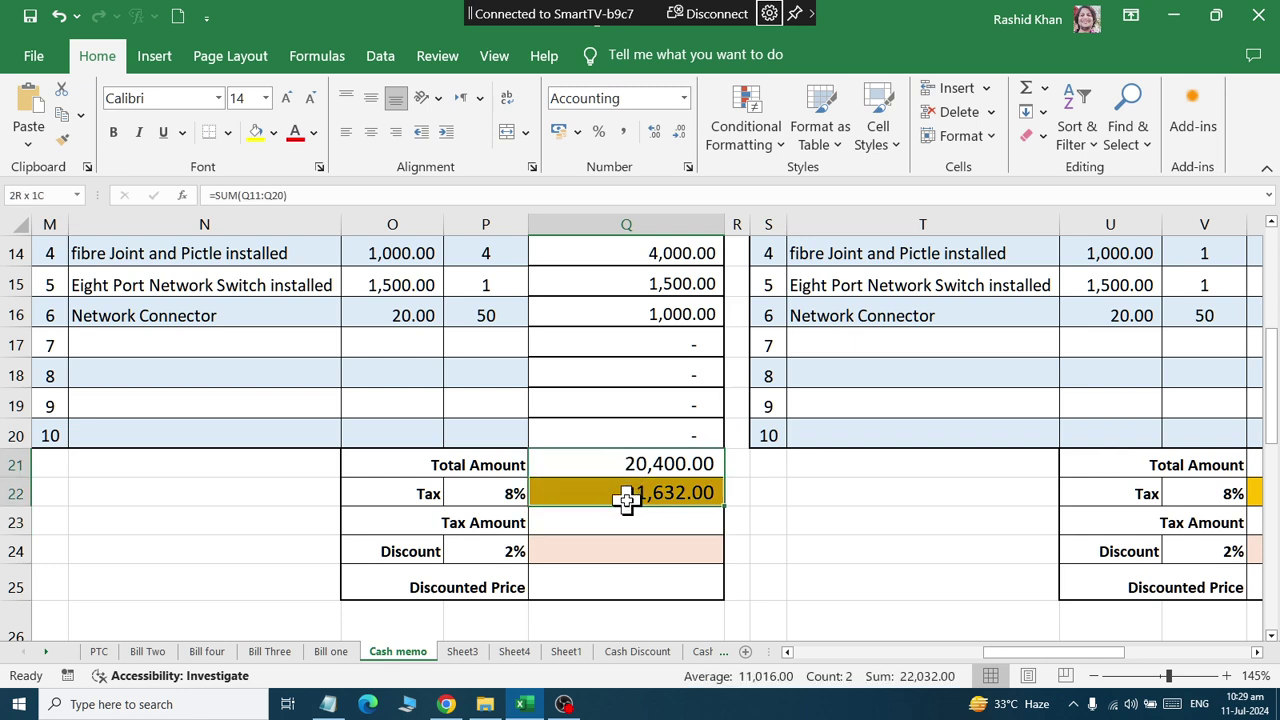
{"action": "left_click", "coordinate": [626, 520]}
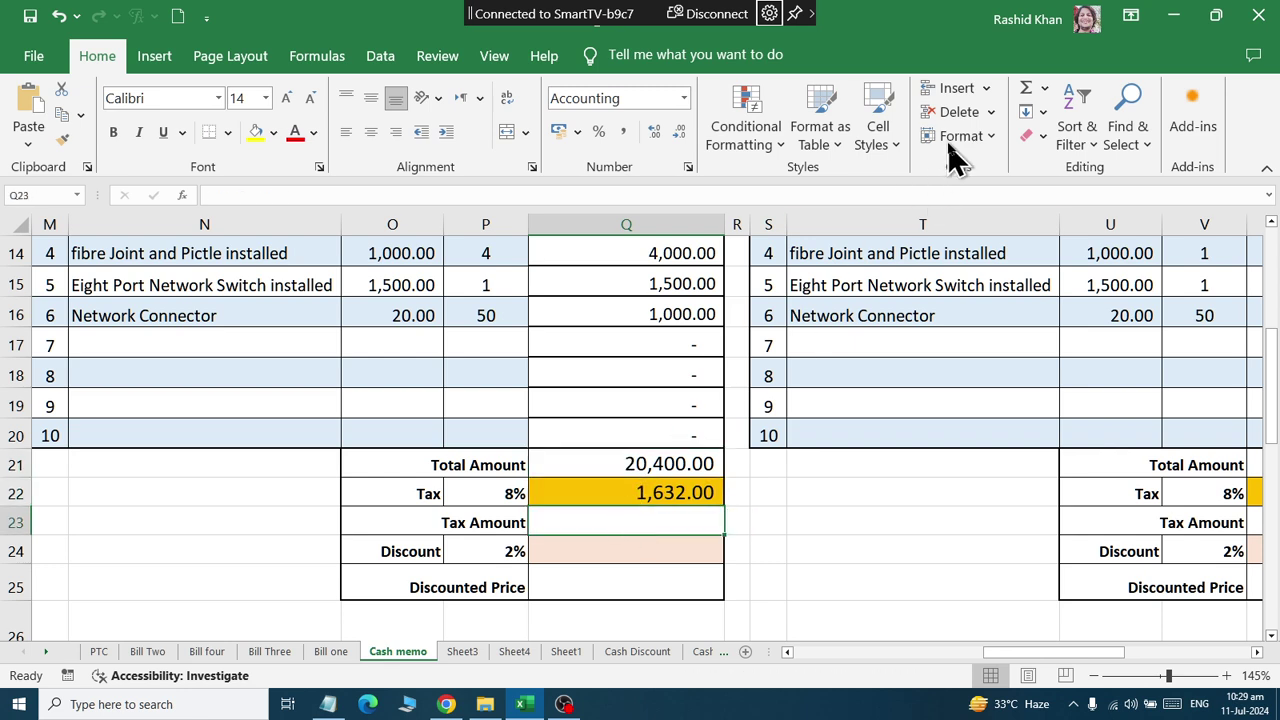
{"action": "left_click", "coordinate": [1030, 100]}
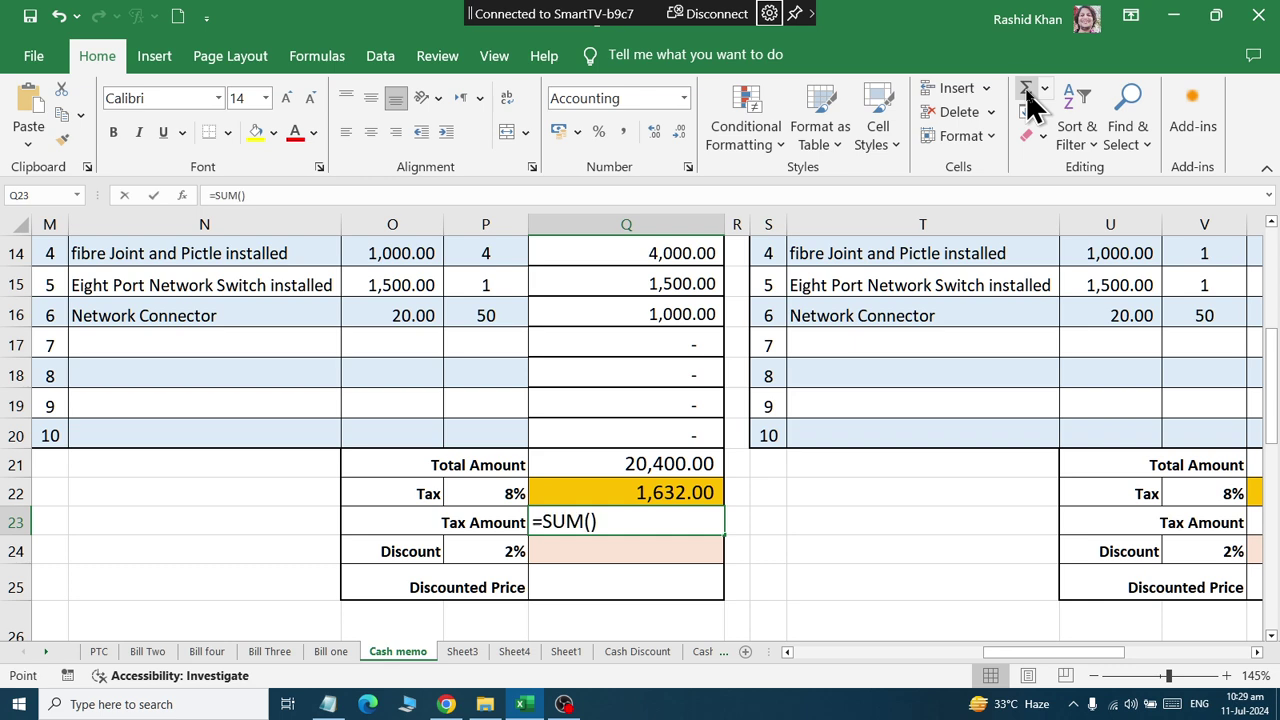
{"action": "left_click", "coordinate": [688, 466]}
{"action": "type", "text": "+"}
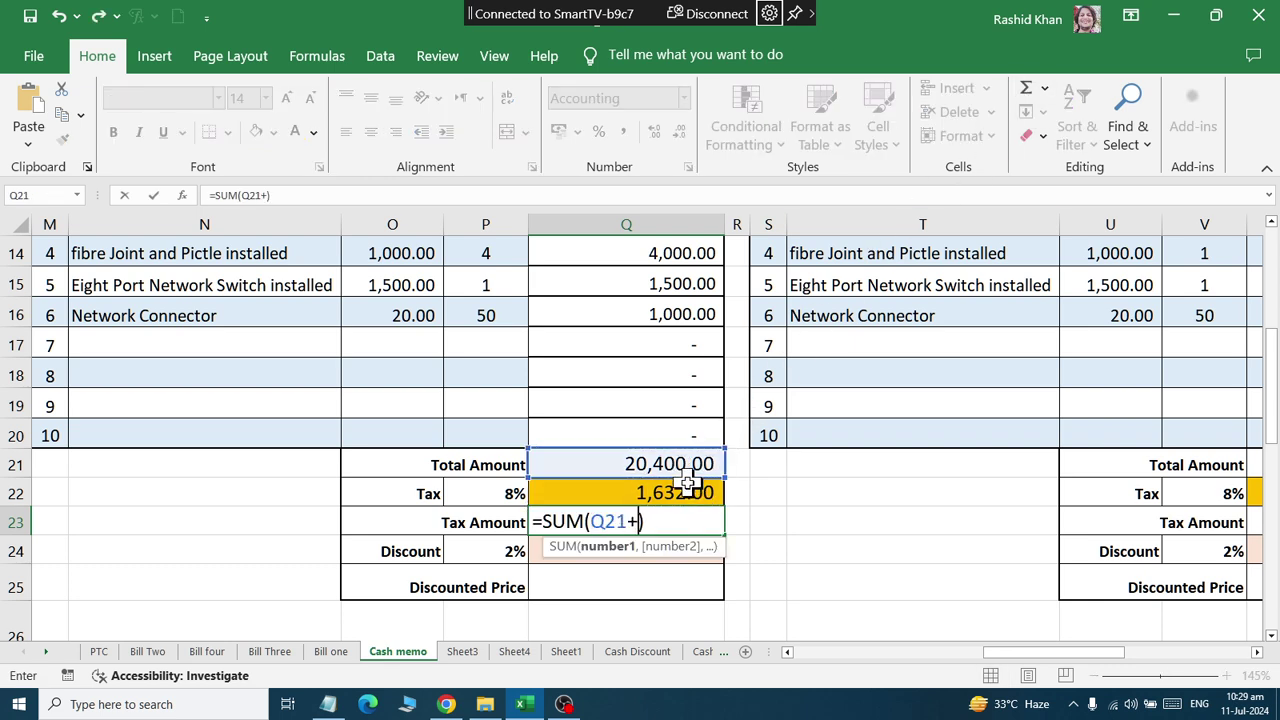
{"action": "left_click", "coordinate": [688, 490]}
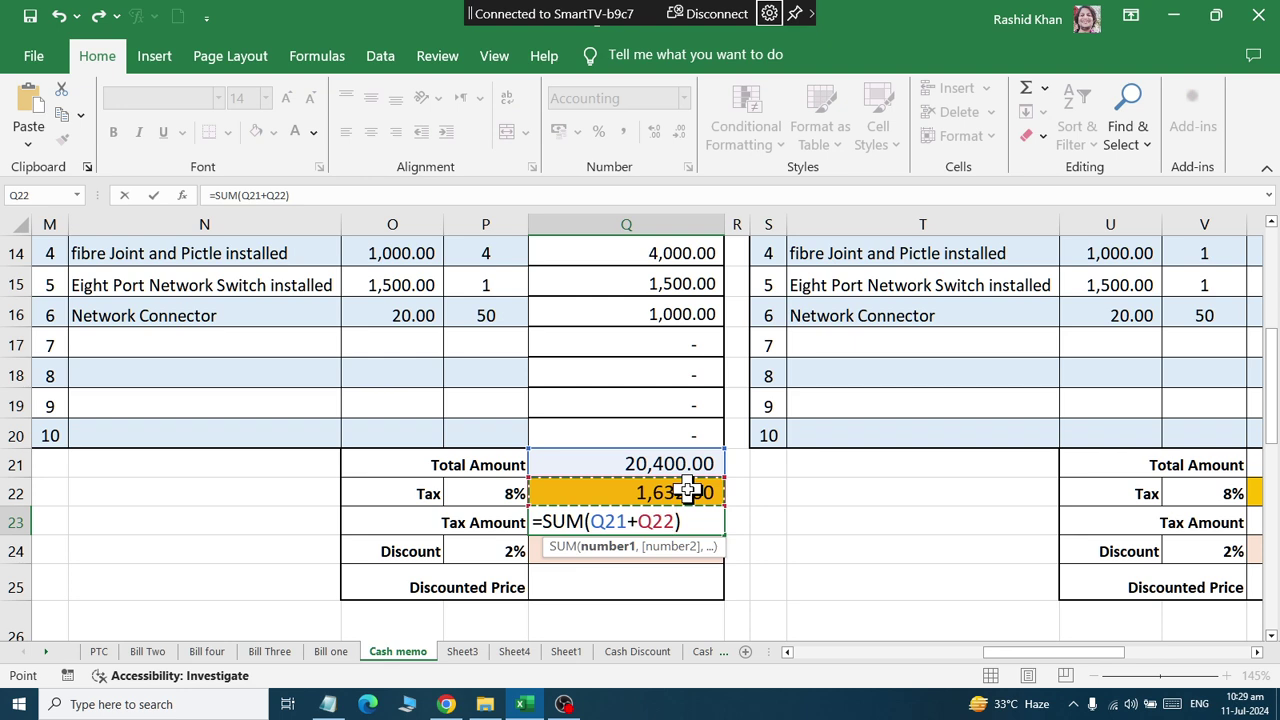
{"action": "key", "text": "Return"}
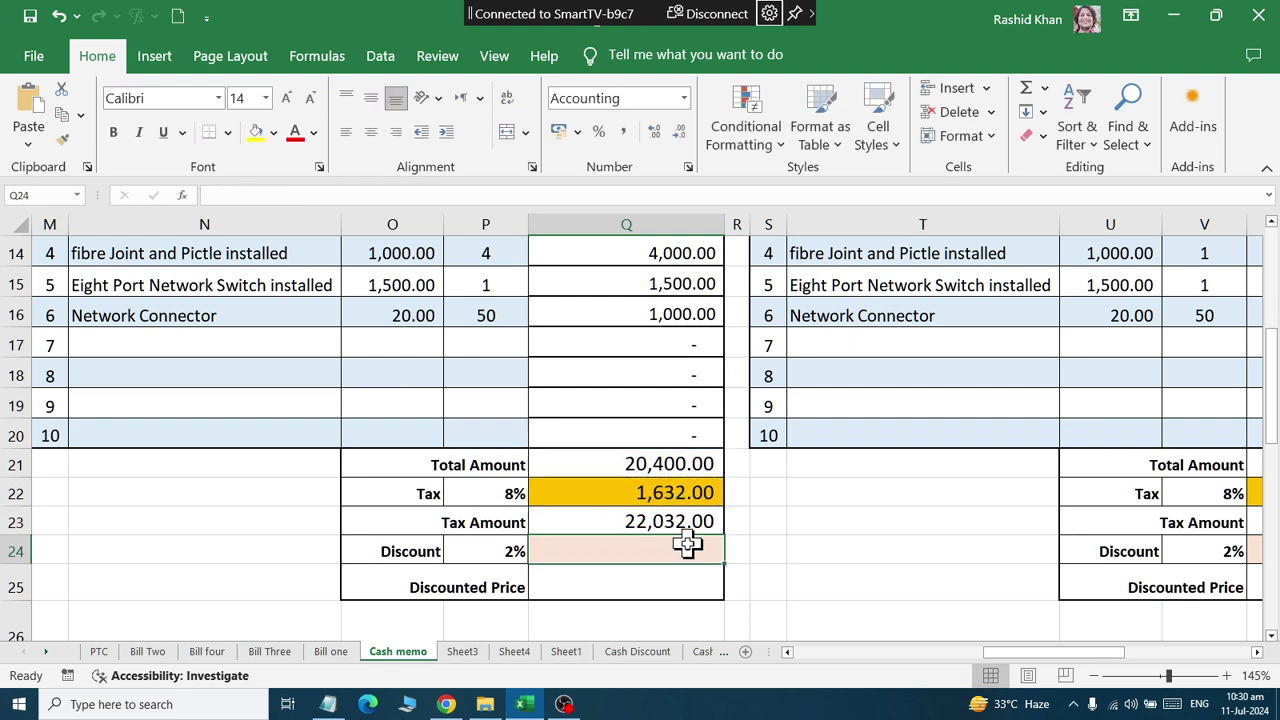
Enter =SUM(P24*Q23) in Q24, making the discount 440.64
{"action": "left_click", "coordinate": [1029, 98]}
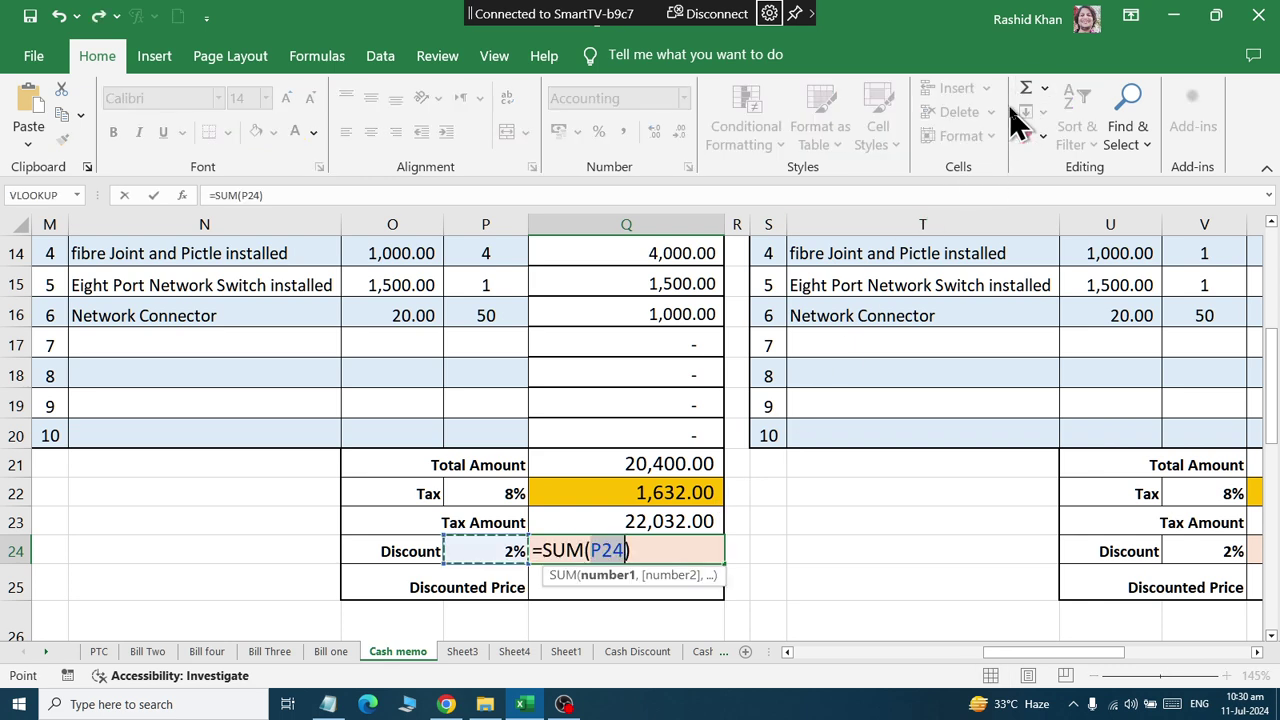
{"action": "left_click", "coordinate": [480, 555]}
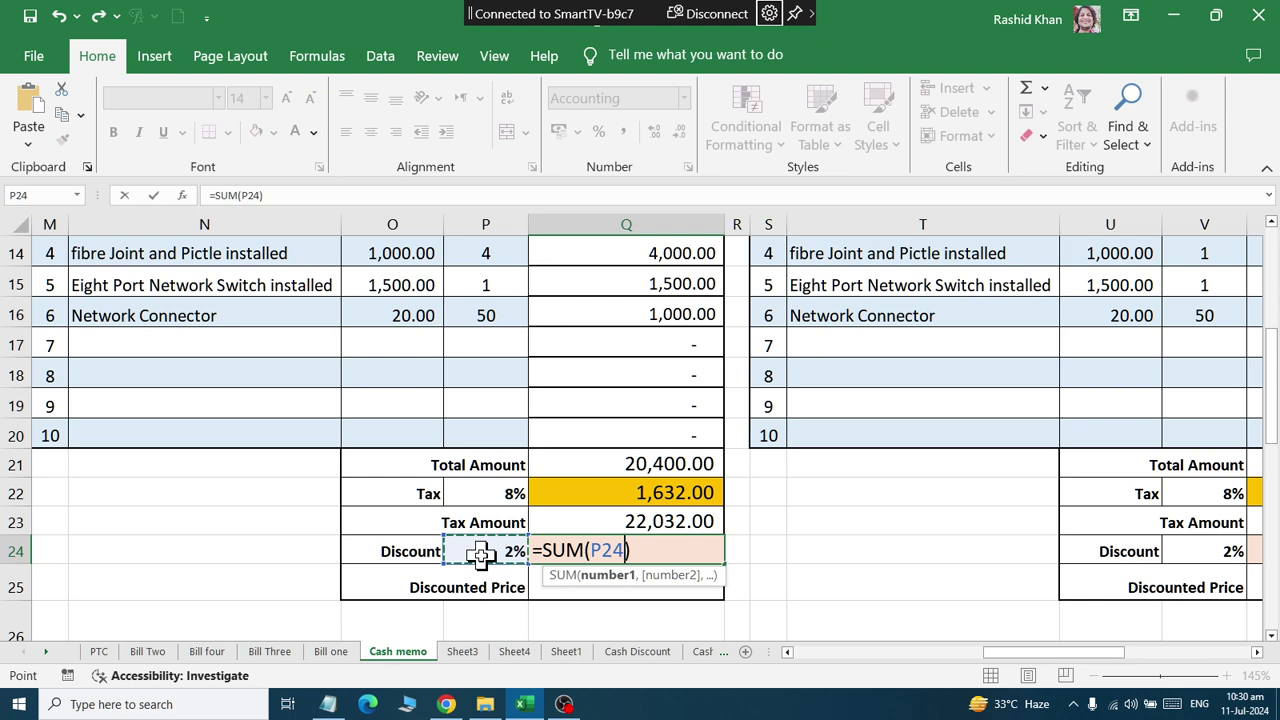
{"action": "type", "text": "*"}
{"action": "left_click", "coordinate": [597, 517]}
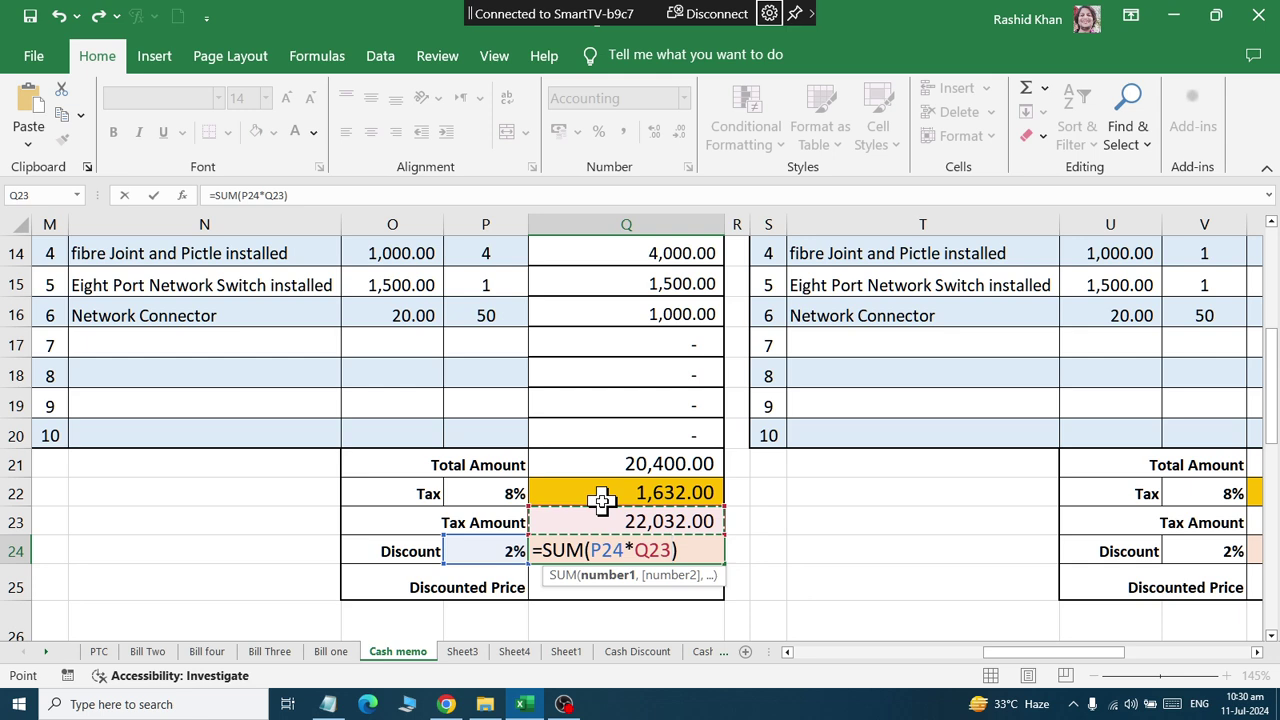
{"action": "key", "text": "Return"}
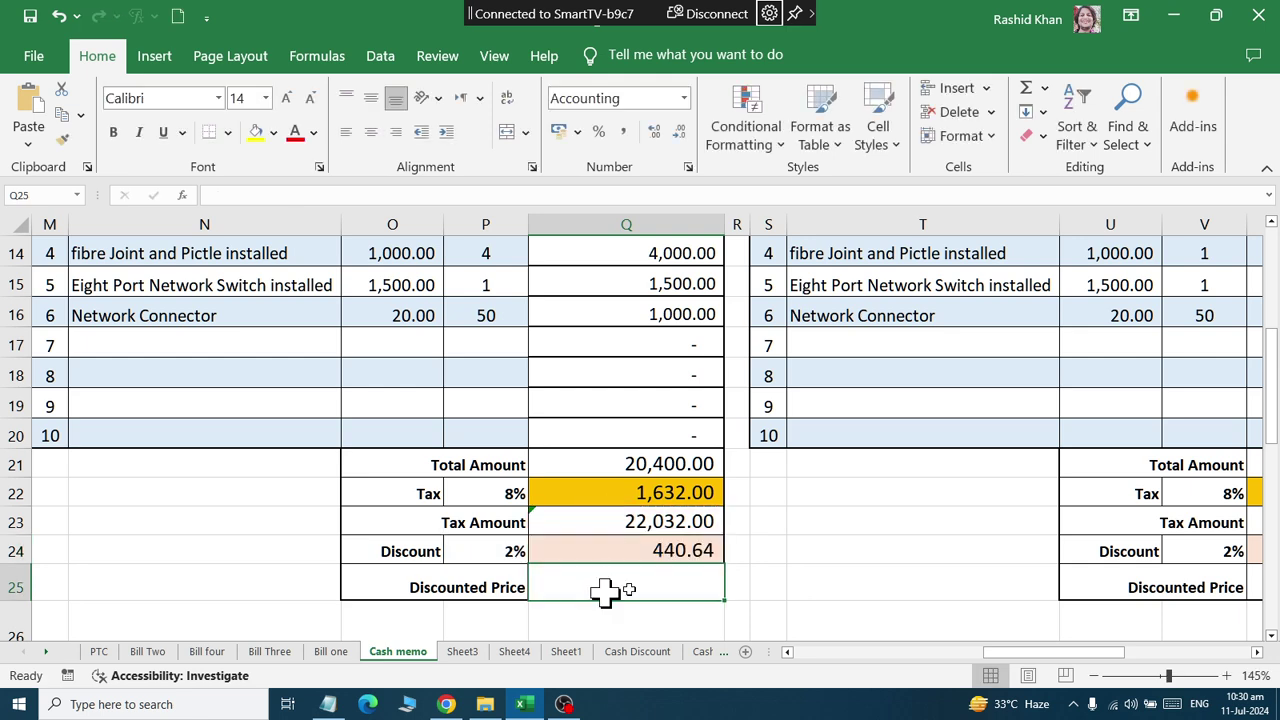
Enter =SUM(Q23-Q24) in Q25, giving a Discounted Price of 21,591.36
{"action": "left_click", "coordinate": [1030, 95]}
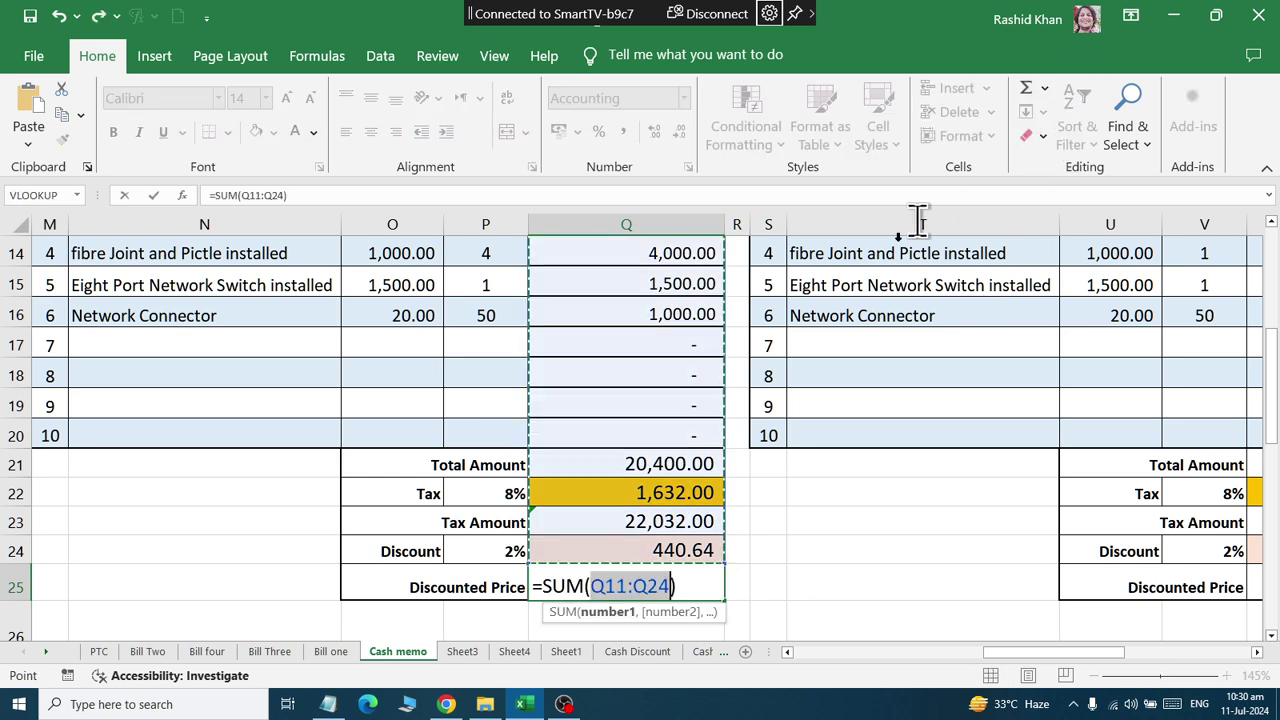
{"action": "left_click", "coordinate": [668, 528]}
{"action": "type", "text": "-"}
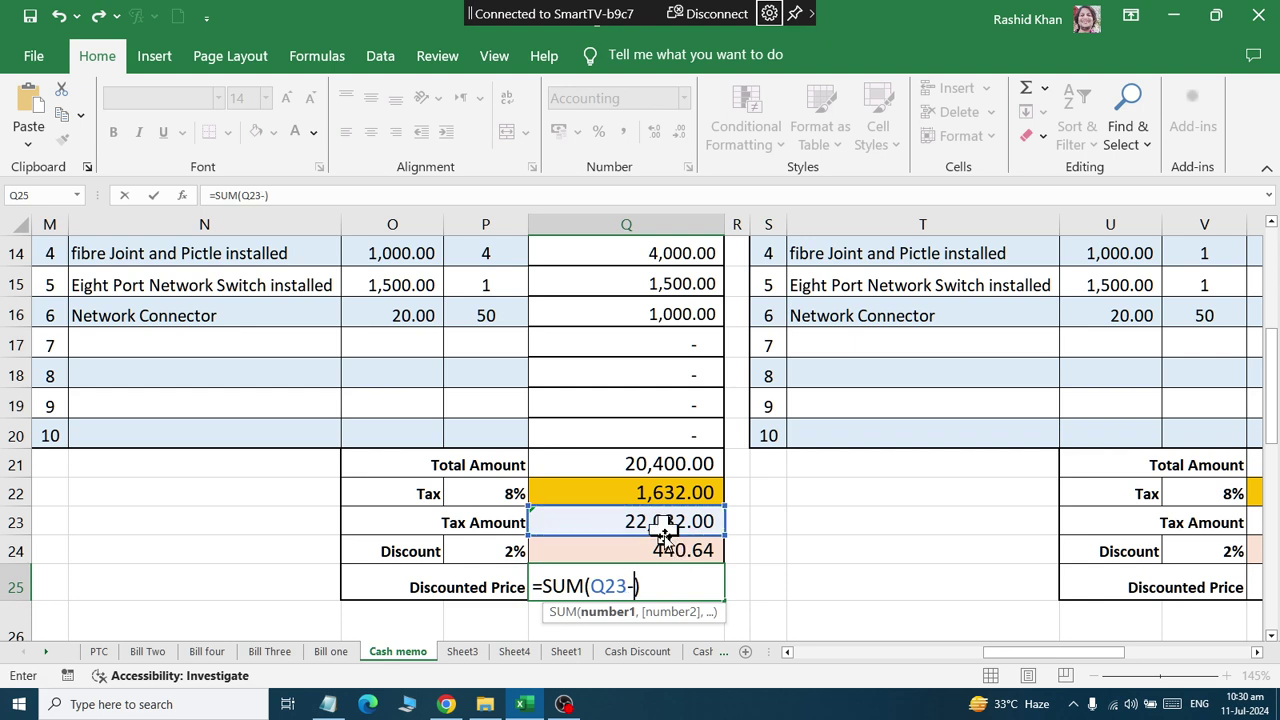
{"action": "left_click", "coordinate": [668, 552]}
{"action": "key", "text": "Return"}
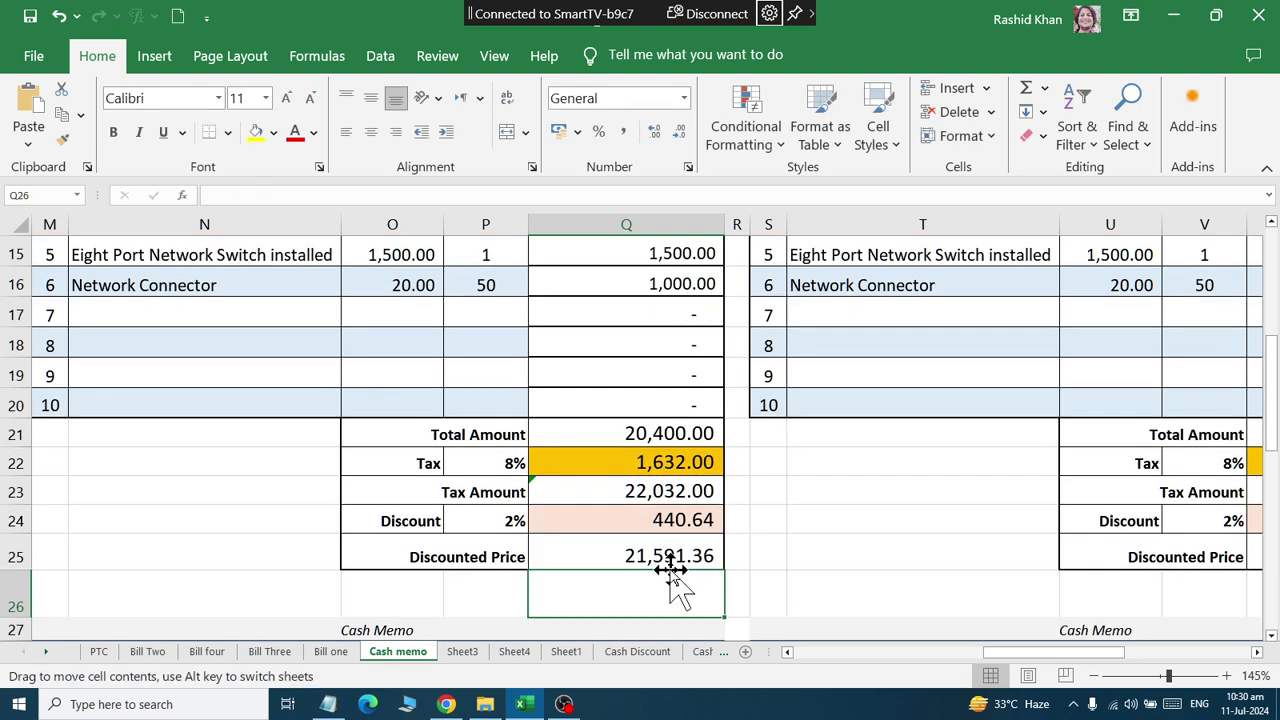
{"action": "left_click", "coordinate": [670, 558]}
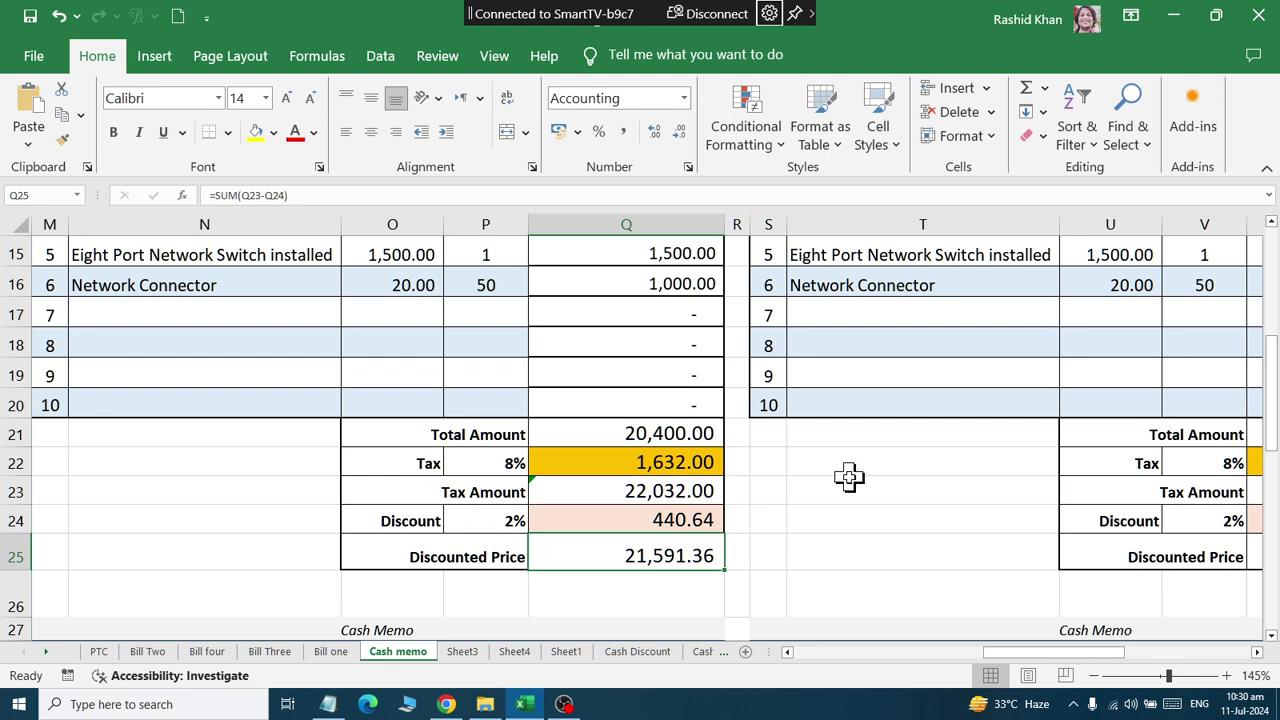
Change the tax rate to 16% and, after trying 5%, the discount to 0%
{"action": "left_click", "coordinate": [490, 463]}
{"action": "type", "text": "16"}
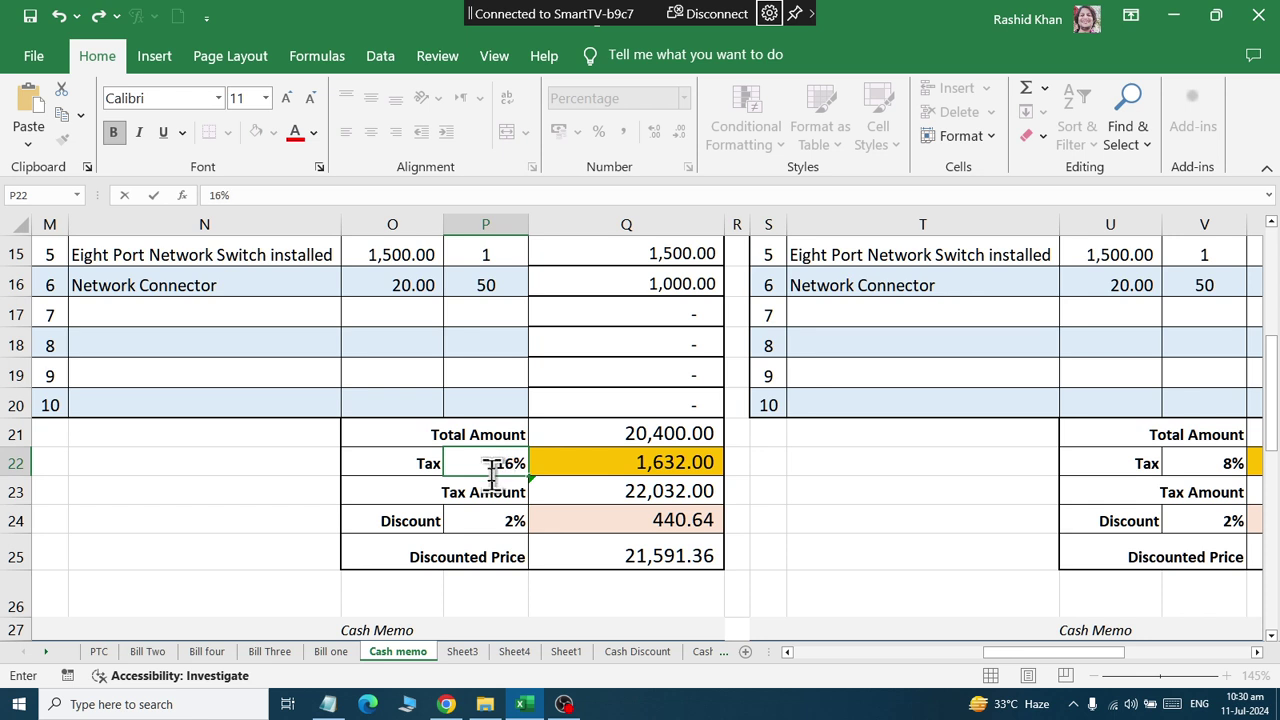
{"action": "key", "text": "Return"}
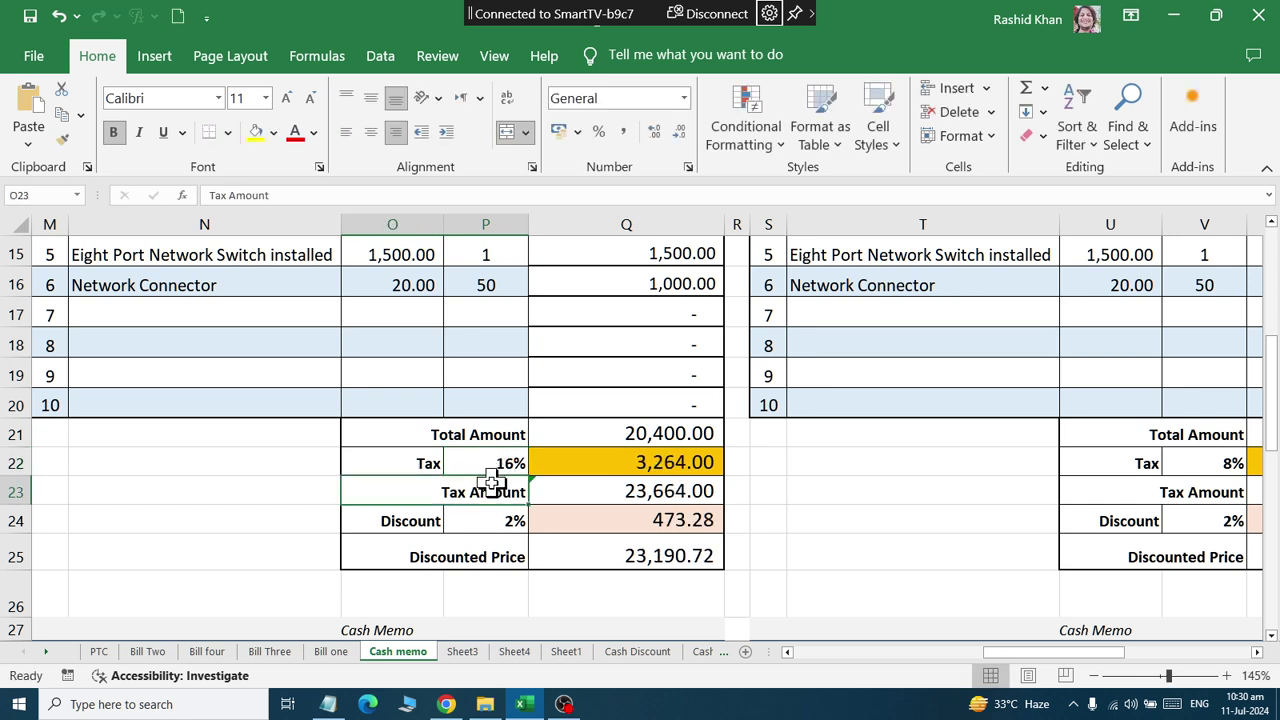
{"action": "left_click", "coordinate": [506, 522]}
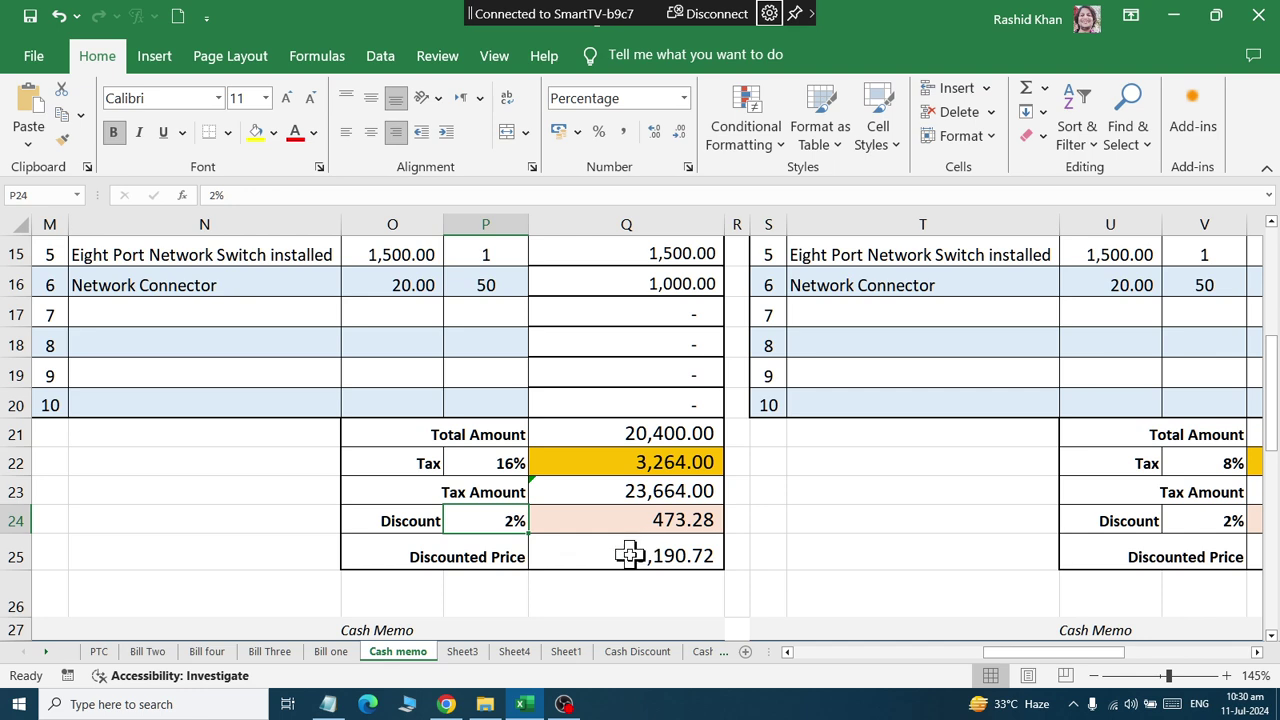
{"action": "type", "text": "5"}
{"action": "left_click", "coordinate": [615, 557]}
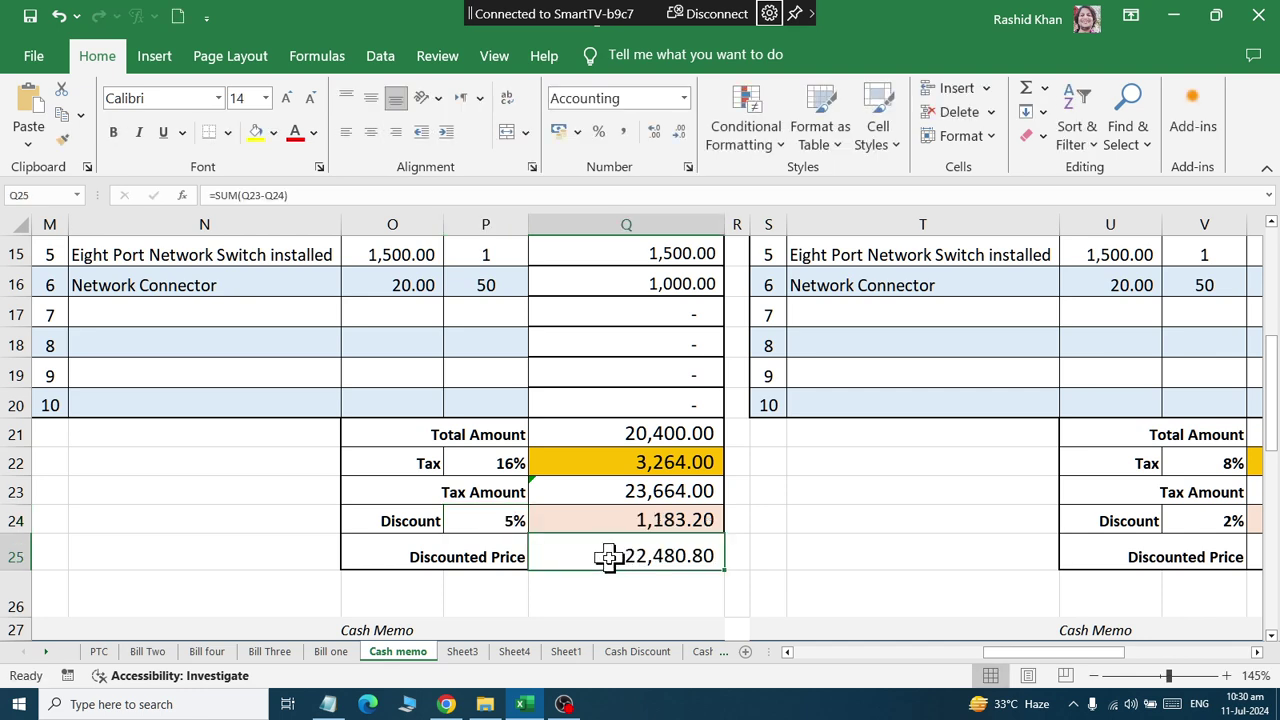
{"action": "left_click", "coordinate": [512, 522]}
{"action": "type", "text": "0"}
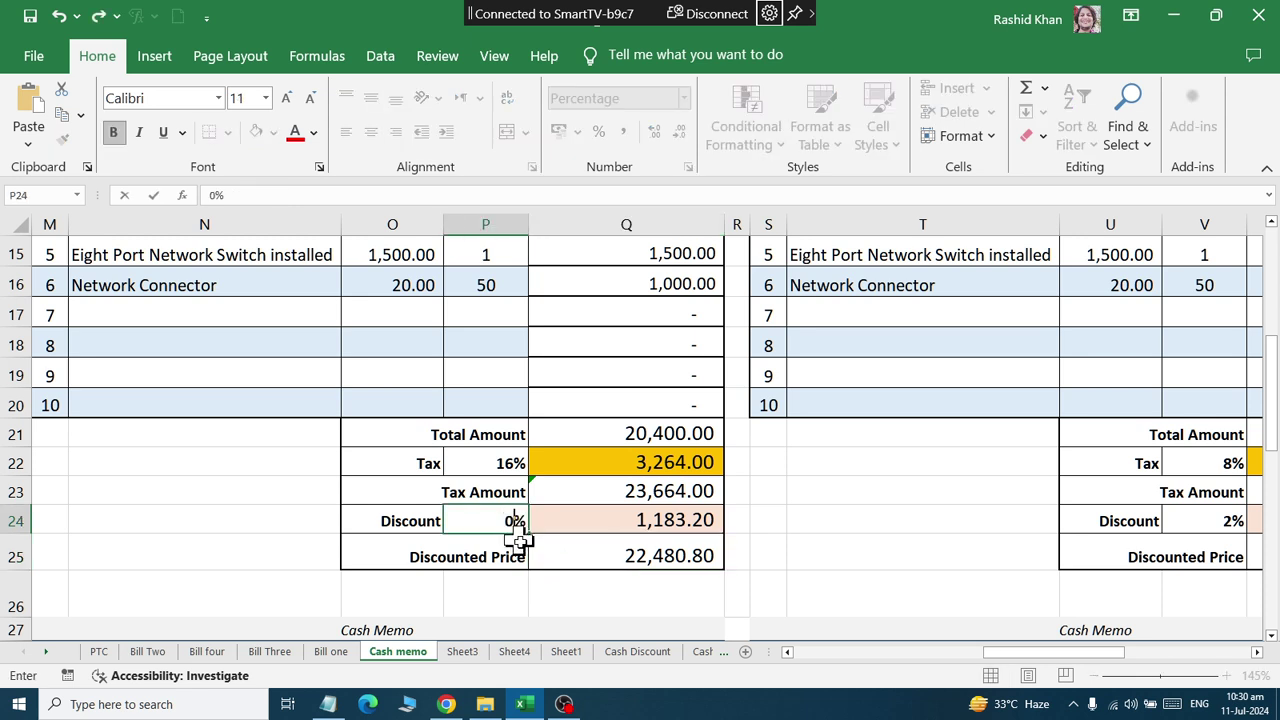
{"action": "key", "text": "Return"}
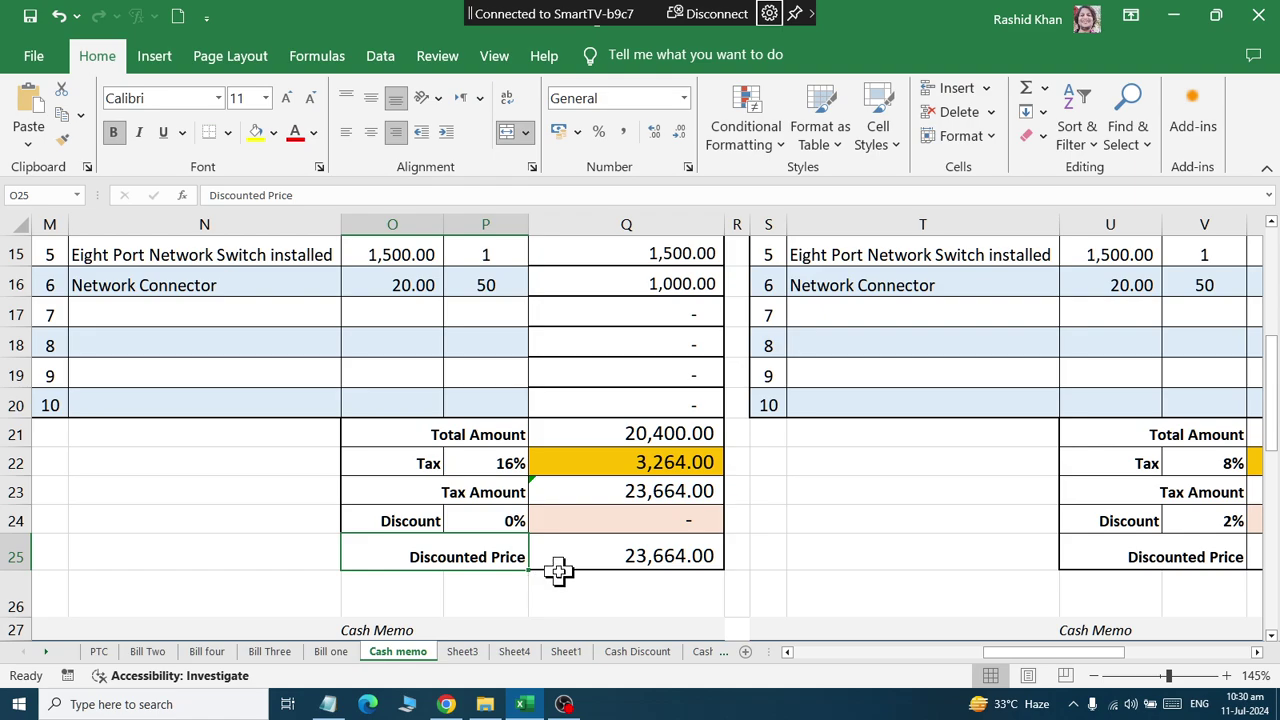
Review the empty item rows and switch to the OBS Studio window
{"action": "scroll", "coordinate": [557, 571], "scroll_direction": "up", "scroll_amount": 2}
{"action": "scroll", "coordinate": [560, 563], "scroll_direction": "up", "scroll_amount": 3}
{"action": "scroll", "coordinate": [560, 540], "scroll_direction": "down", "scroll_amount": 3}
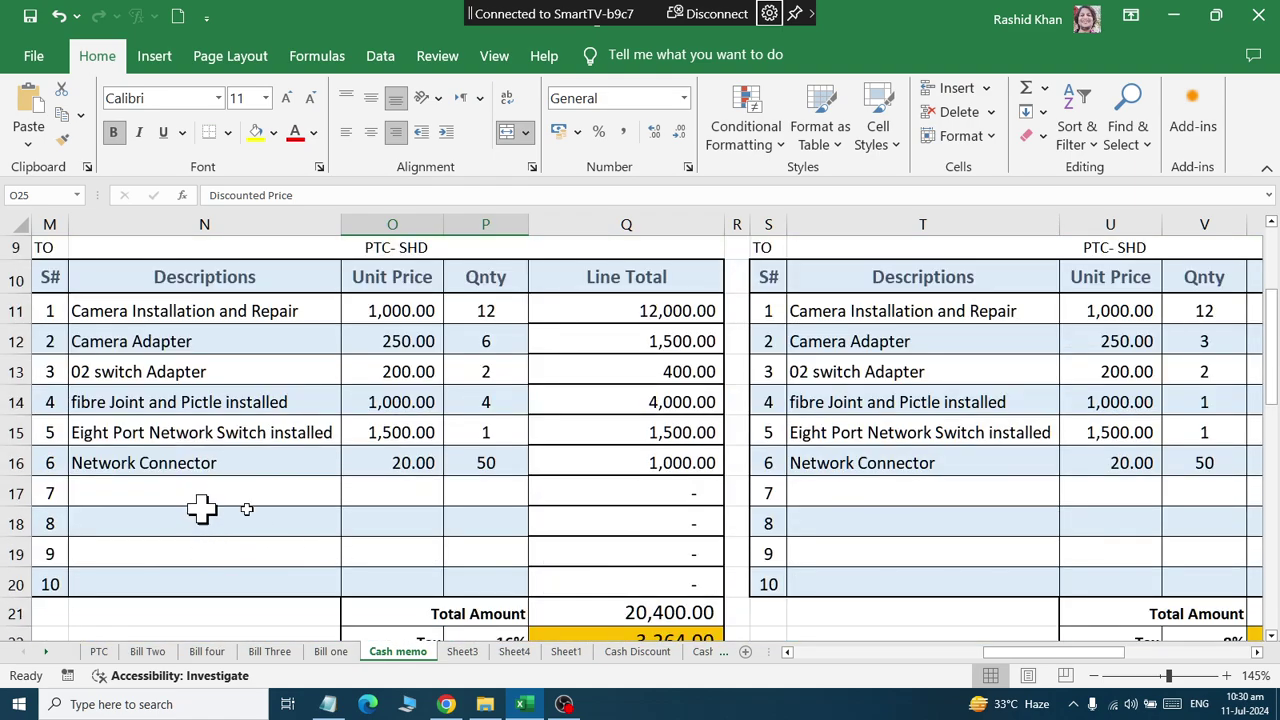
{"action": "left_click_drag", "start_coordinate": [206, 515], "coordinate": [494, 515]}
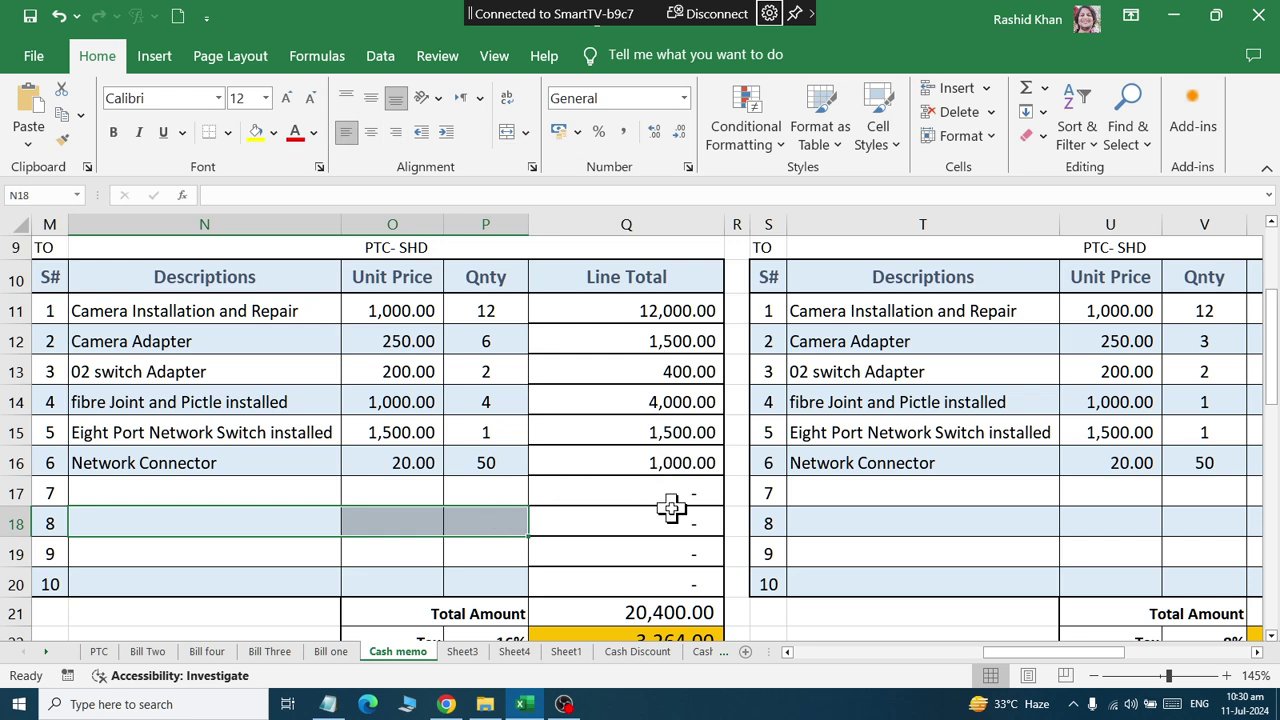
{"action": "left_click", "coordinate": [564, 704]}
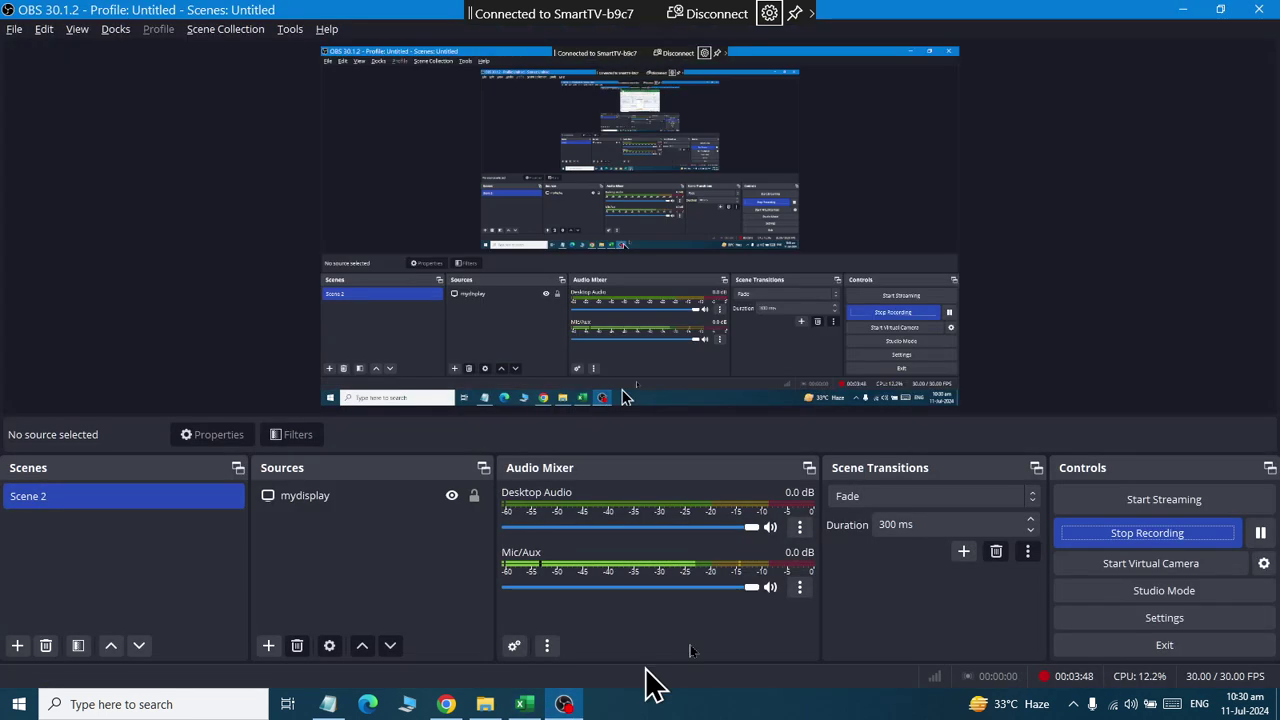